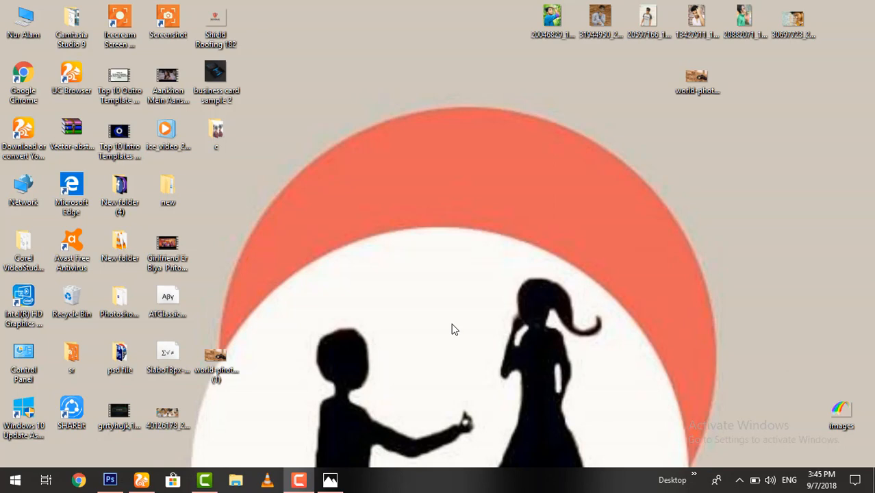
Switch to Photoshop and set up a new document 851 pixels wide and 315 pixels high.
click(109, 480)
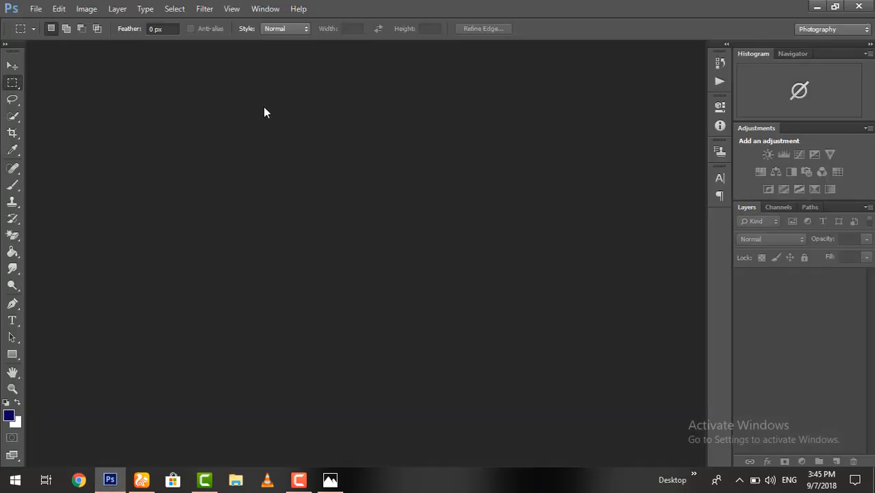
click(38, 9)
click(52, 25)
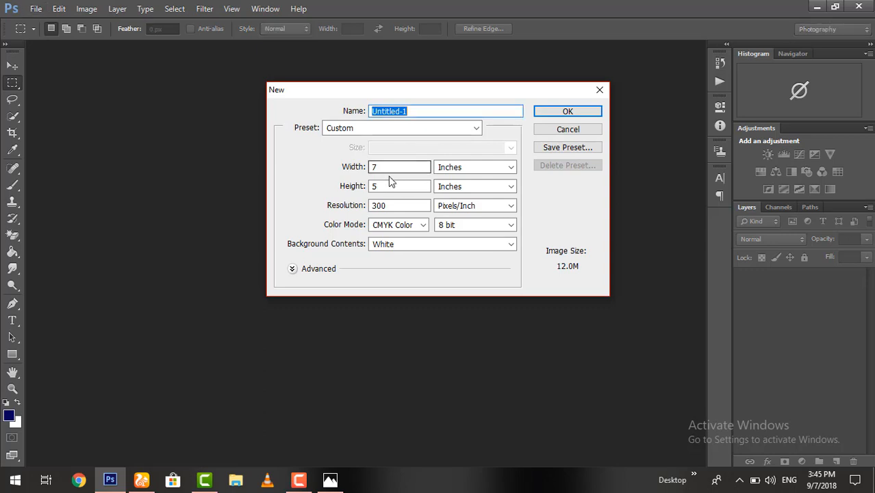
click(496, 169)
click(465, 178)
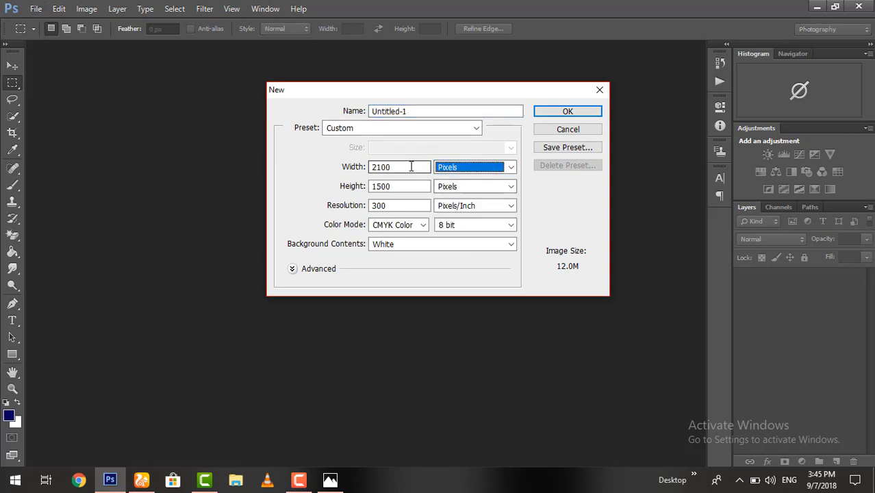
drag(410, 167, 361, 170)
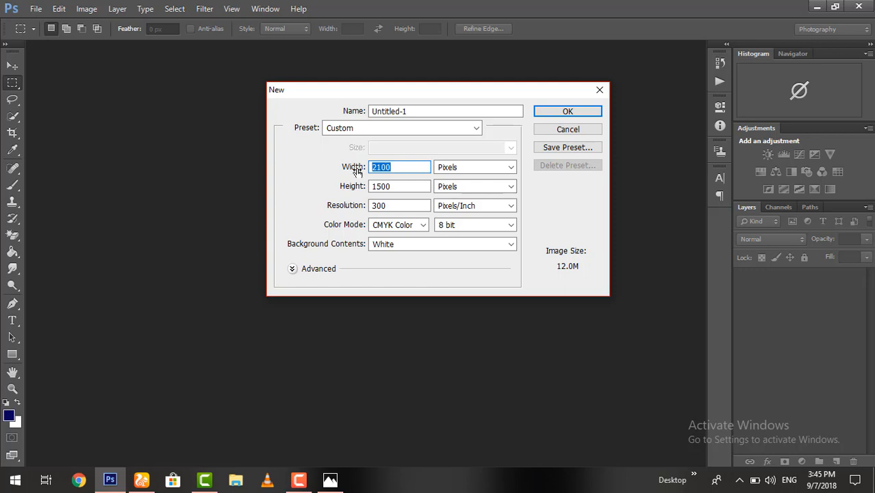
text(851)
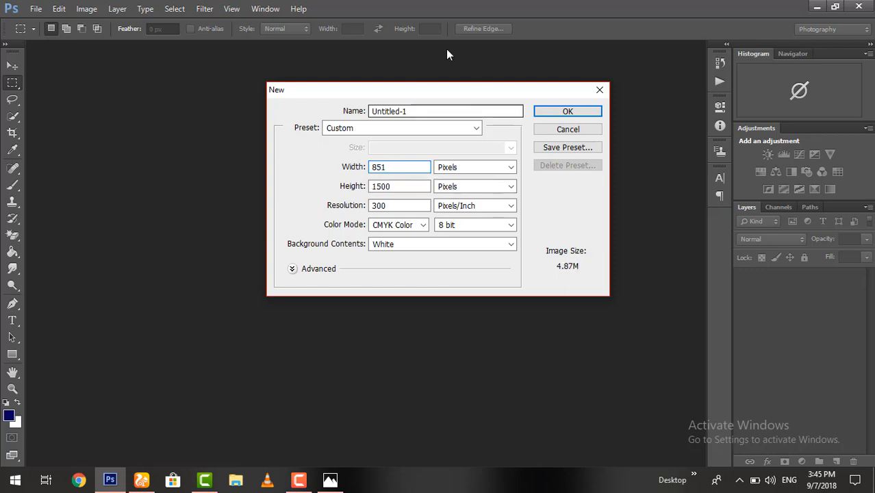
click(394, 186)
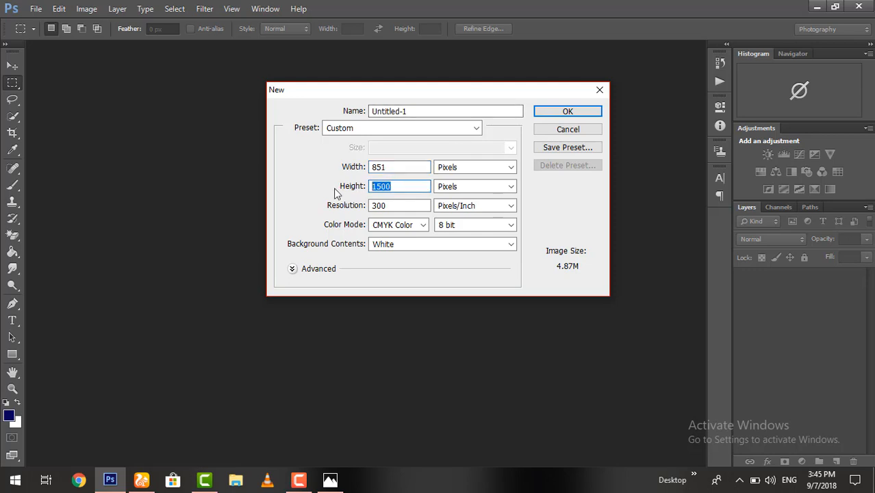
text(31)
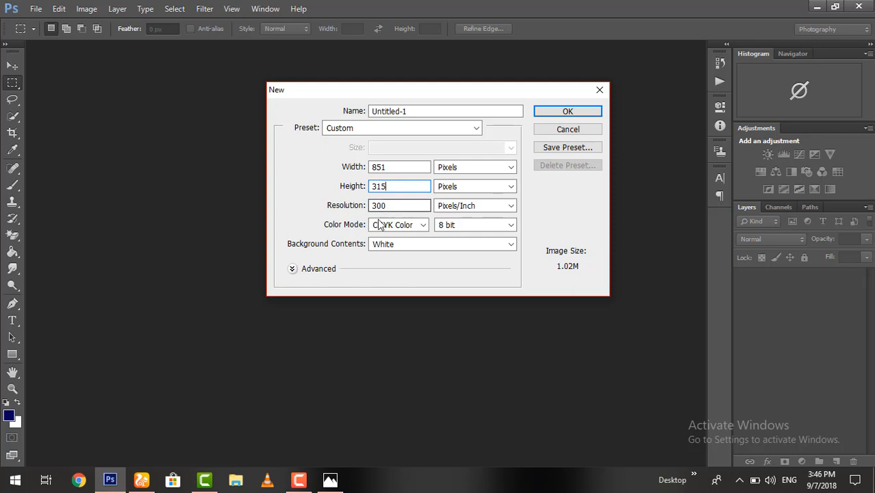
Set the new document to RGB Color at 72 pixels/inch and create it.
click(422, 225)
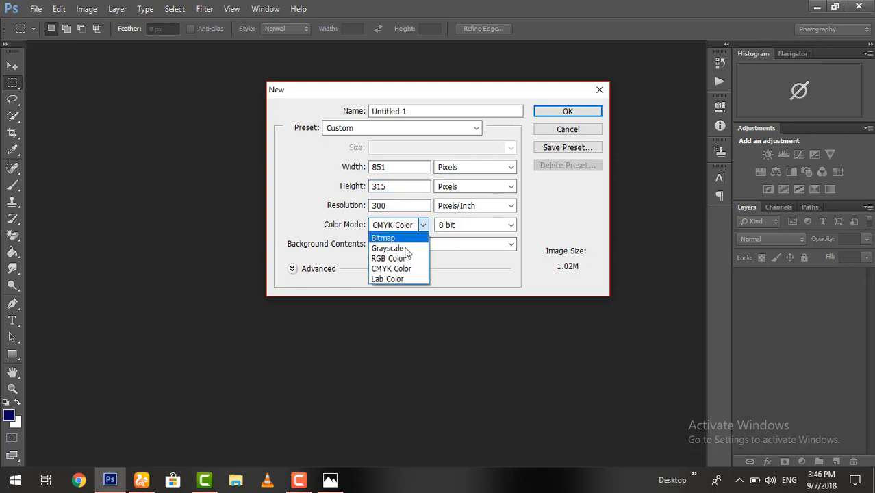
click(405, 259)
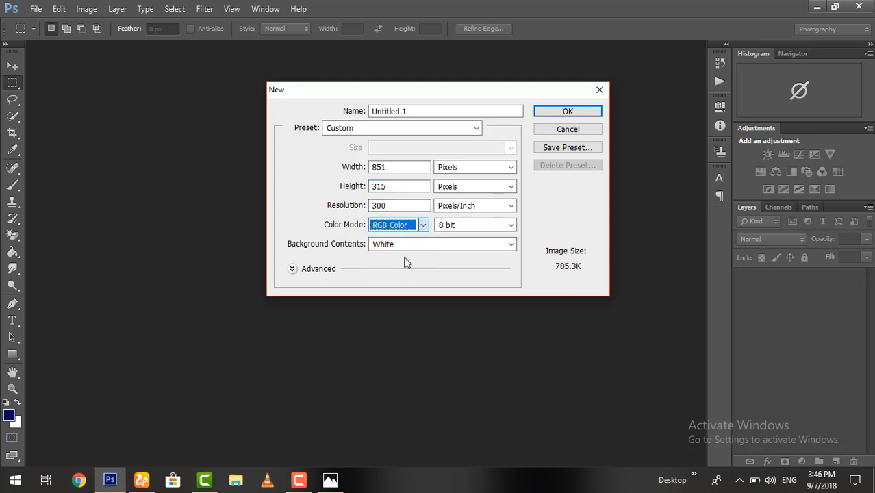
drag(395, 205, 364, 200)
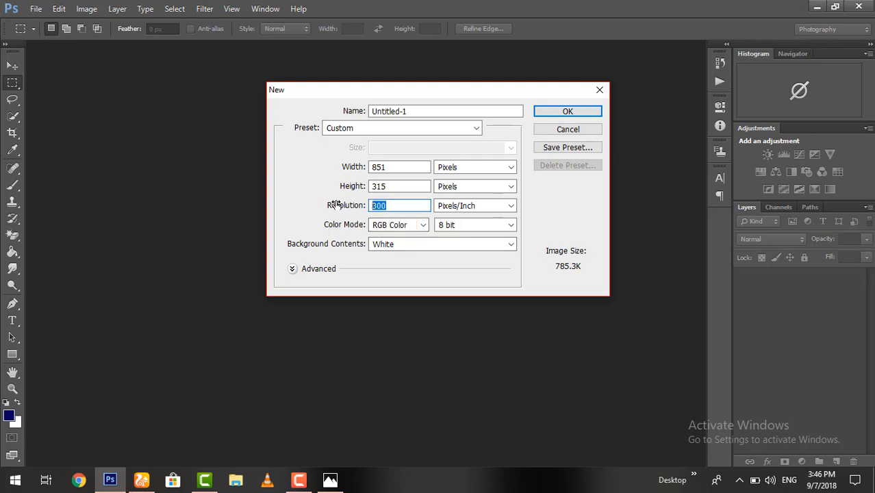
text(72)
click(568, 112)
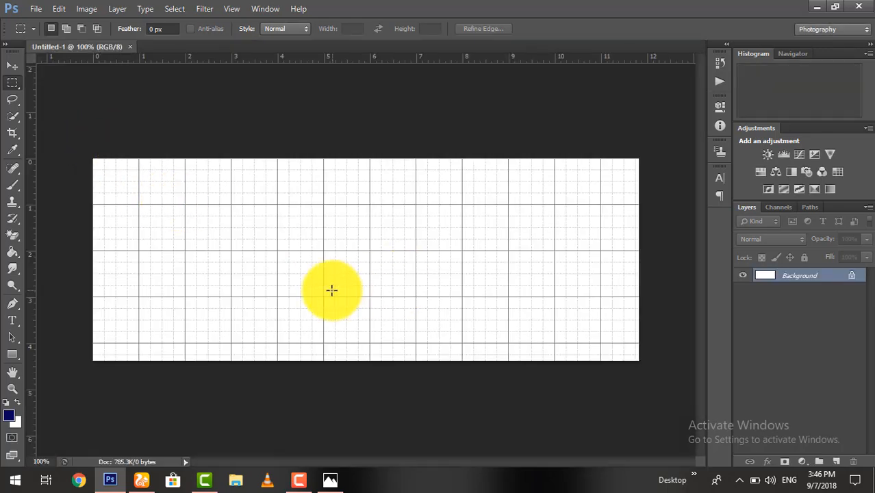
Hide the grid and place guides along all four edges of the canvas.
key(ctrl+apostrophe)
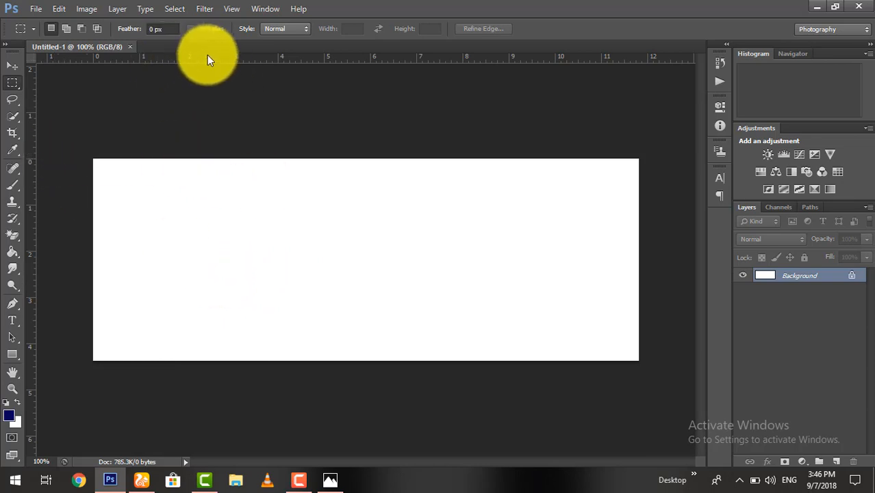
drag(215, 59, 203, 159)
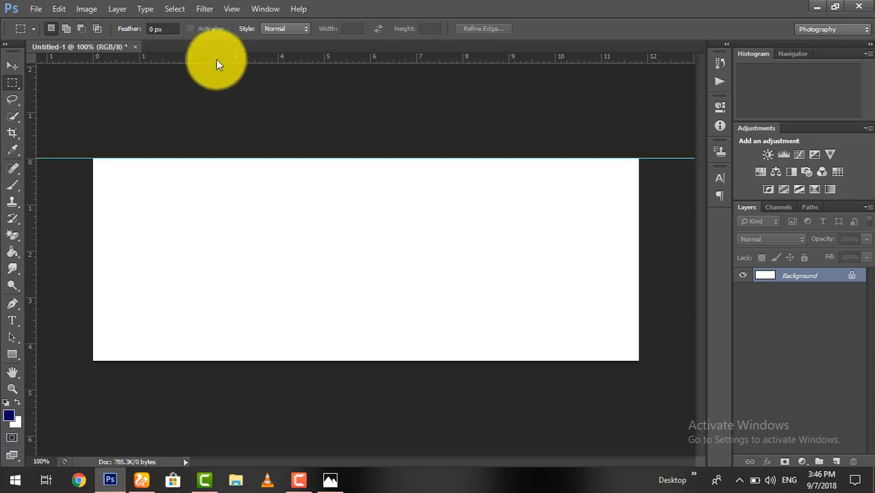
drag(217, 59, 212, 367)
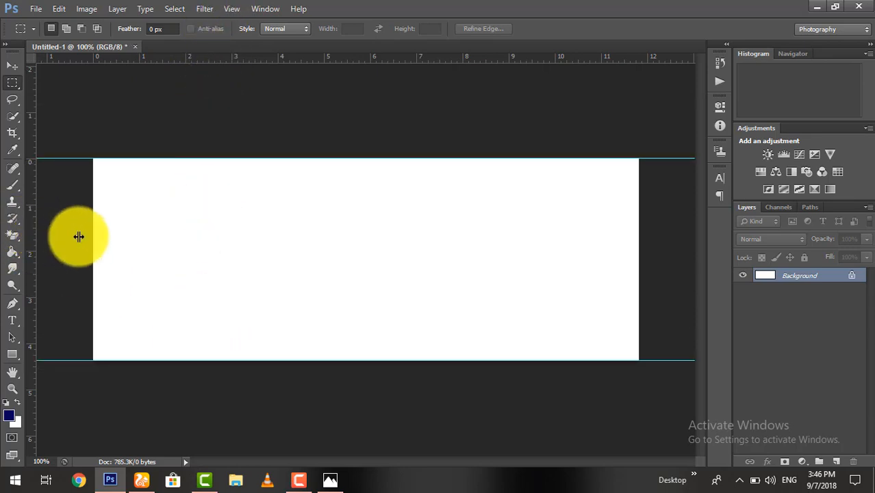
drag(78, 236, 93, 239)
drag(31, 223, 637, 293)
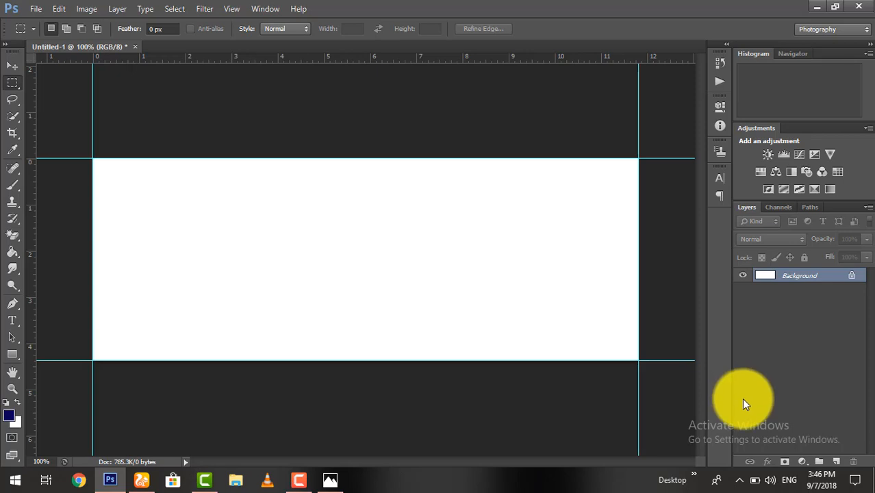
Duplicate the background layer and draw a dark blue Pen tool triangle, about 233 × 200 px, in the canvas's upper-left corner.
key(ctrl+j)
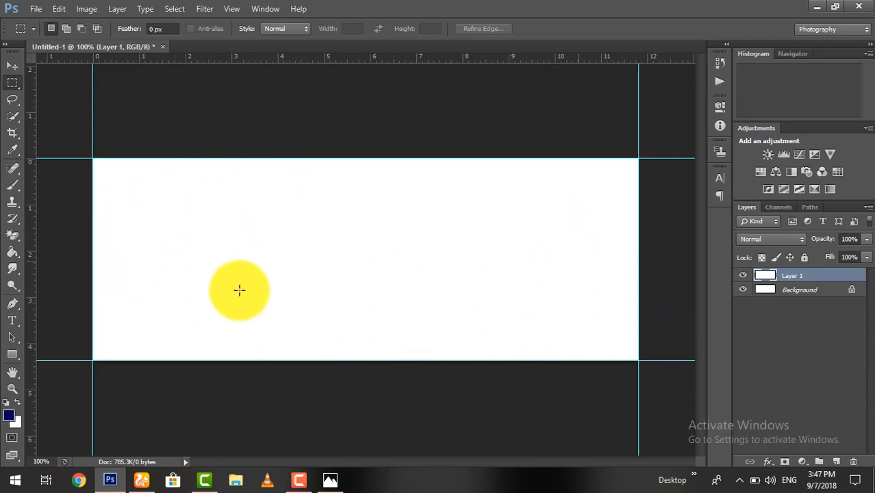
click(9, 303)
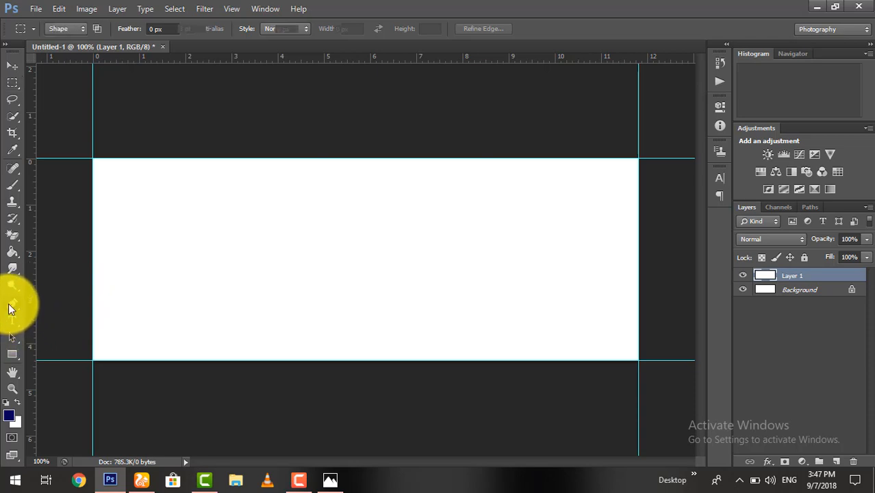
click(93, 160)
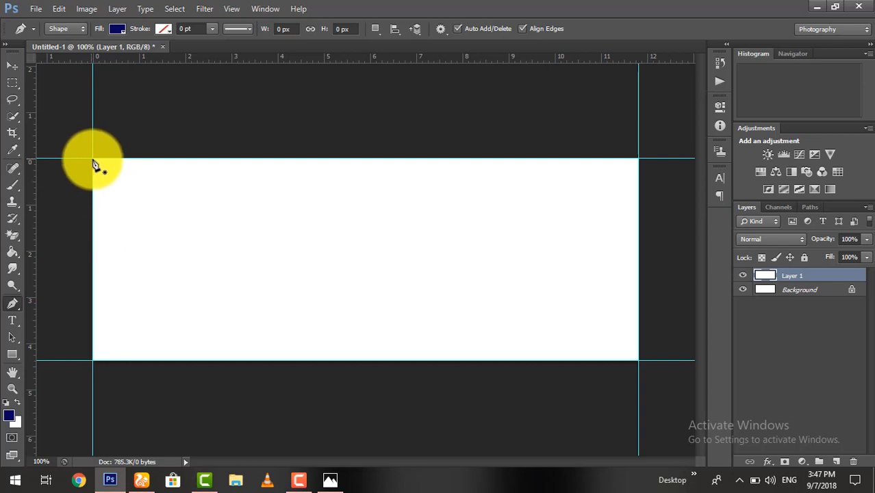
click(93, 287)
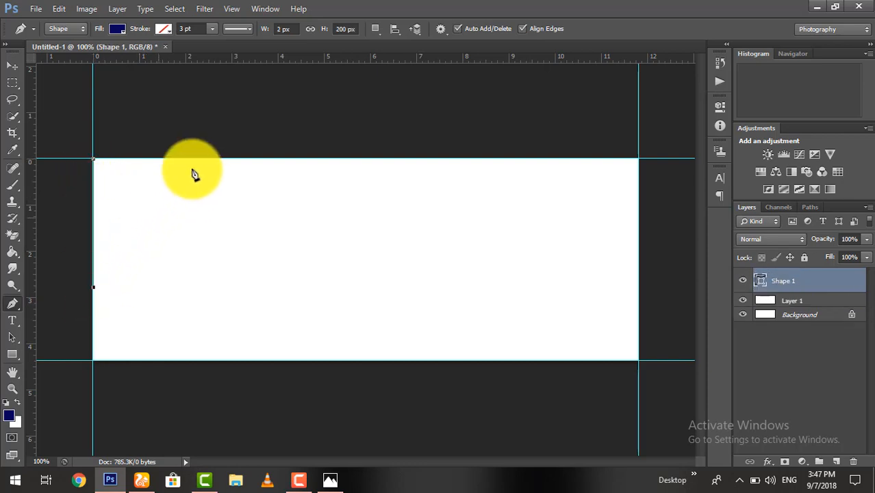
click(243, 162)
click(94, 161)
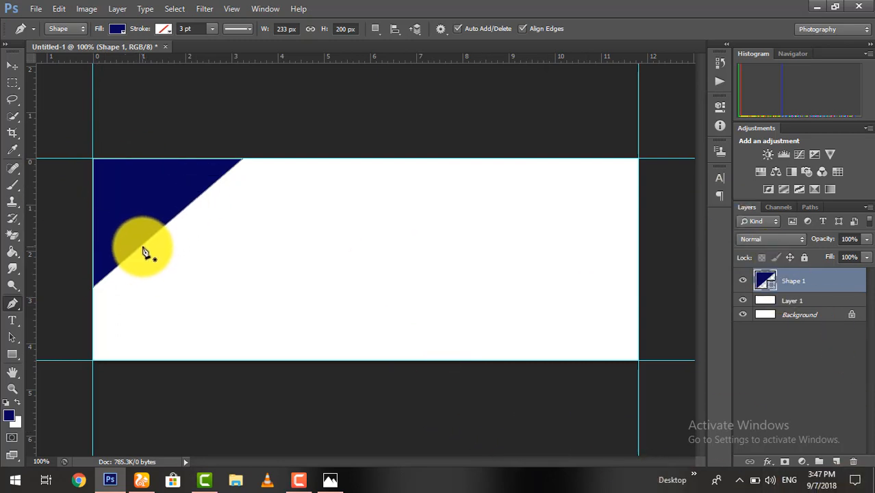
Draw a six-sided dark blue shape about 427 × 315 px beside the corner triangle, leaving a thin white gap along its diagonal.
click(94, 292)
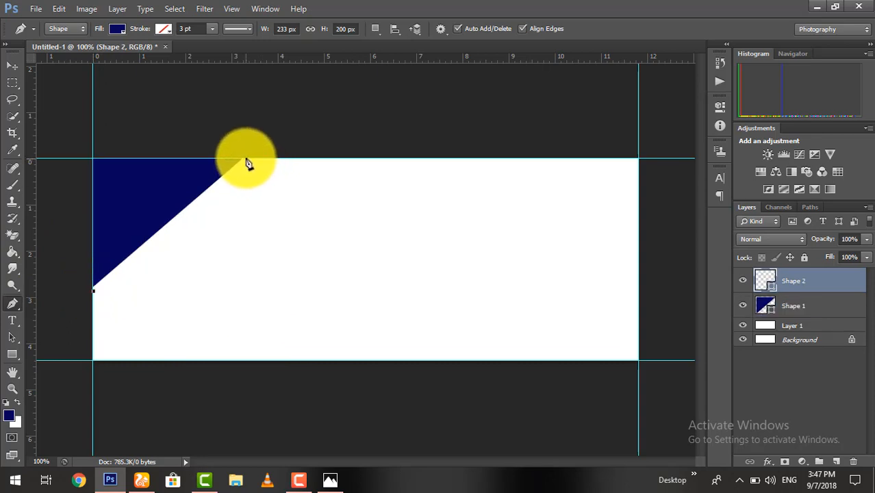
click(247, 160)
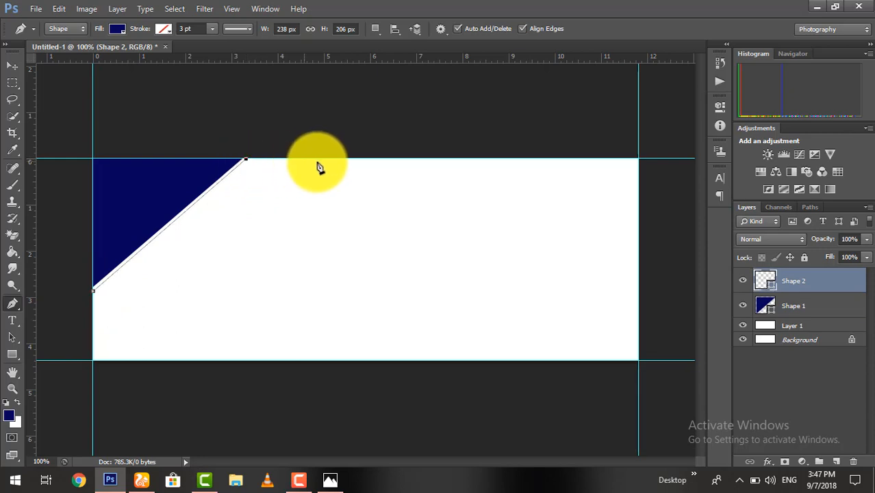
click(297, 160)
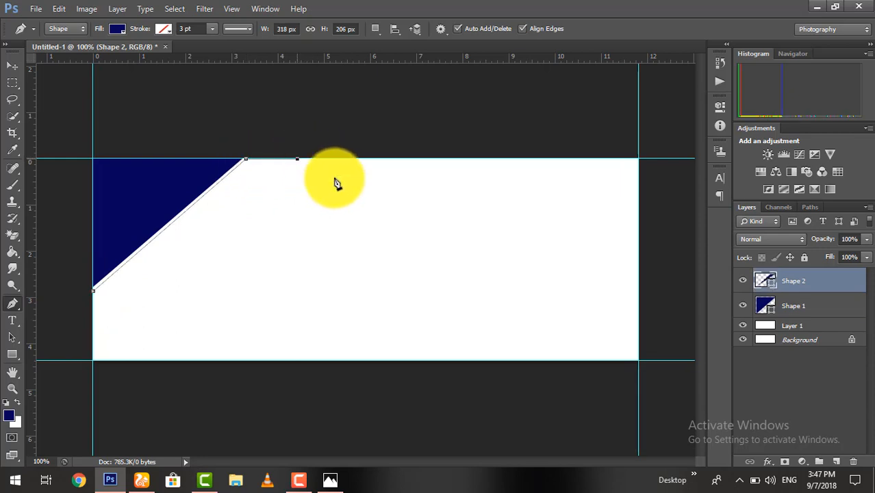
click(367, 240)
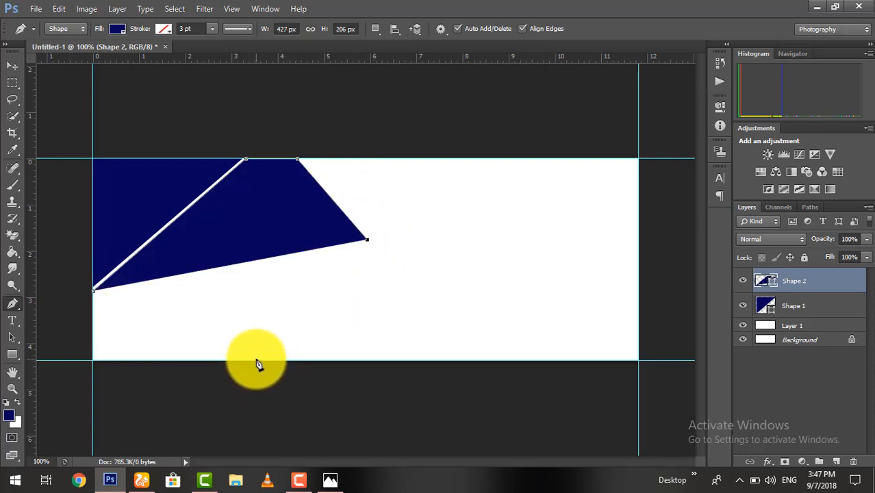
click(257, 361)
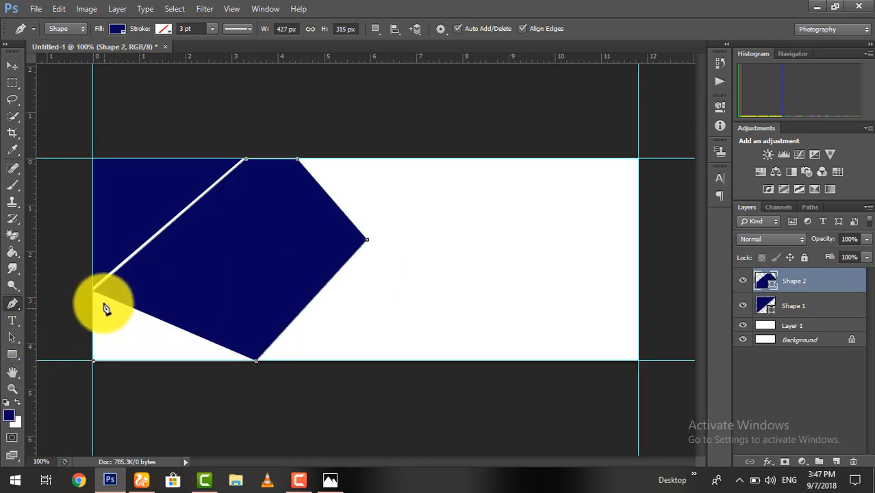
click(93, 360)
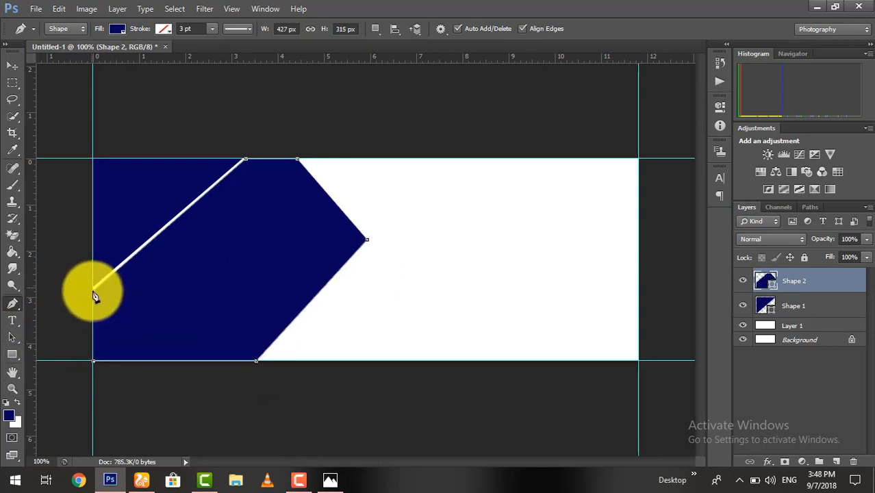
click(94, 289)
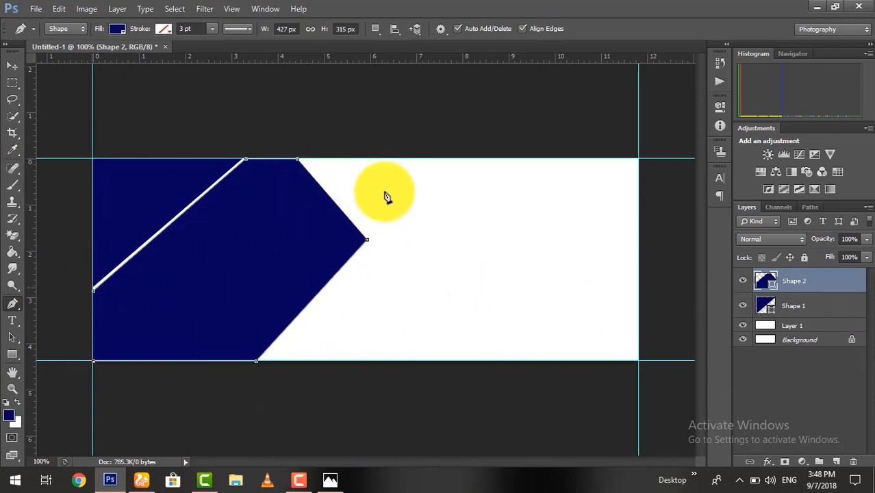
key(Return)
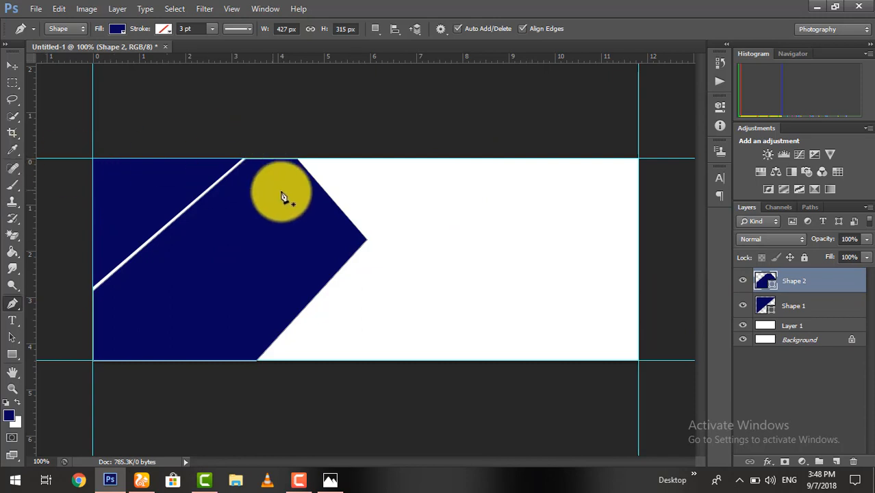
Draw a dark blue triangle about 198 × 124 px from the canvas's top edge down to the six-sided shape's right tip.
click(305, 160)
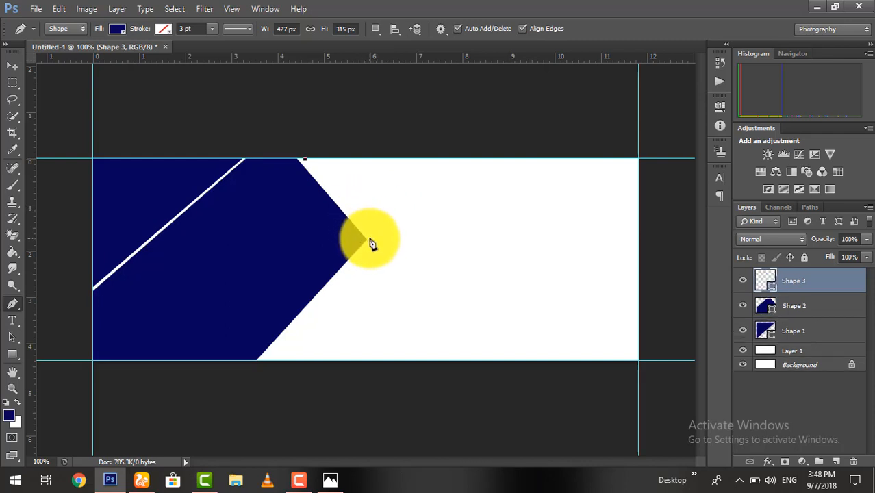
click(369, 239)
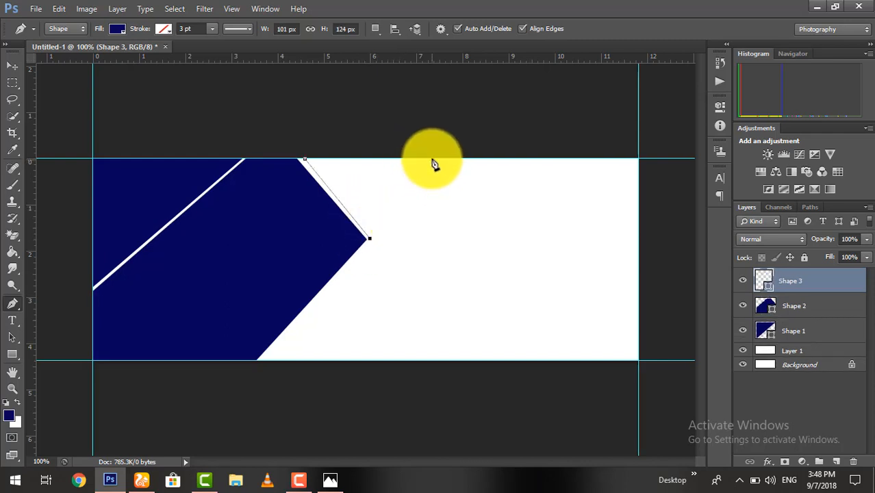
click(432, 161)
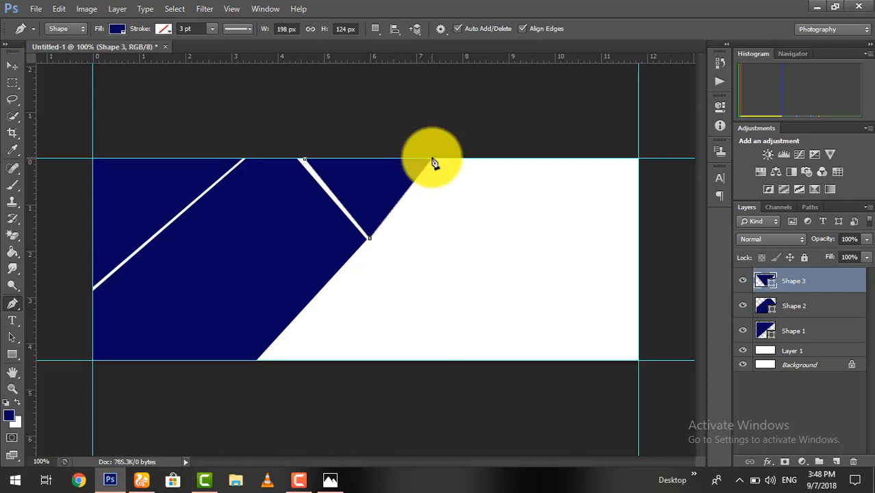
click(305, 161)
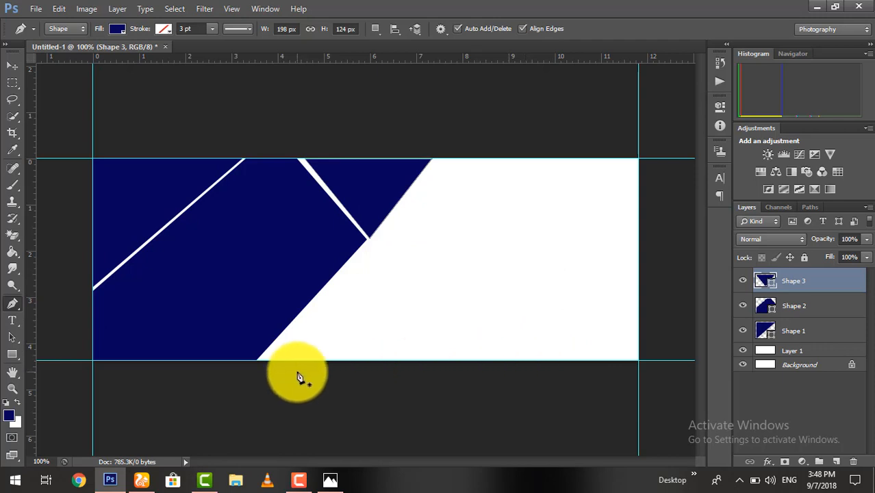
Draw a dark blue triangle on the canvas's bottom edge, about 317 px wide, peaking at the six-sided shape's right tip.
click(261, 360)
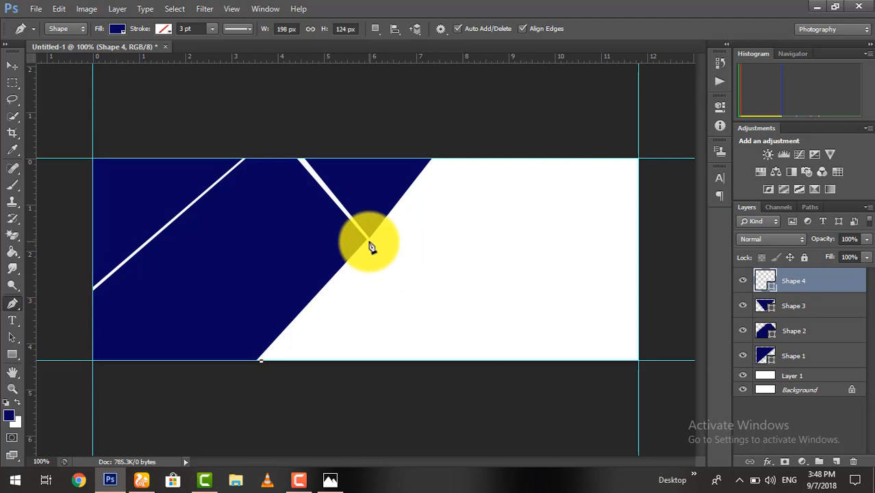
click(465, 361)
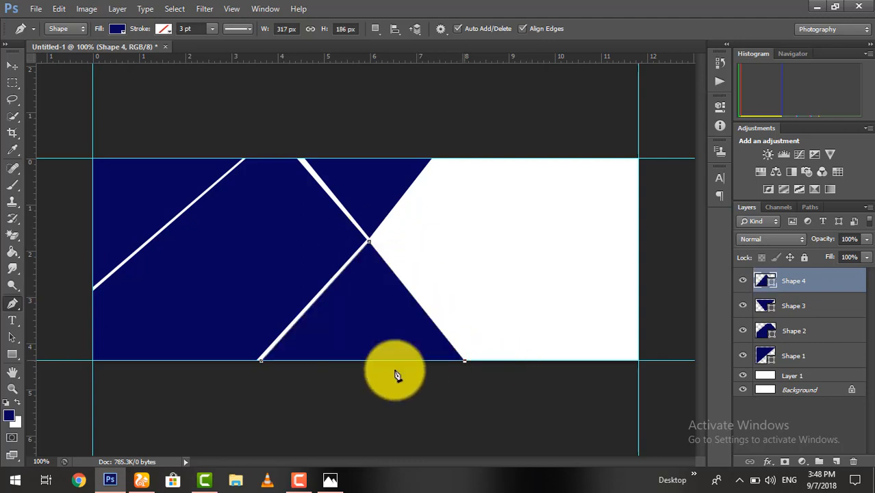
click(261, 365)
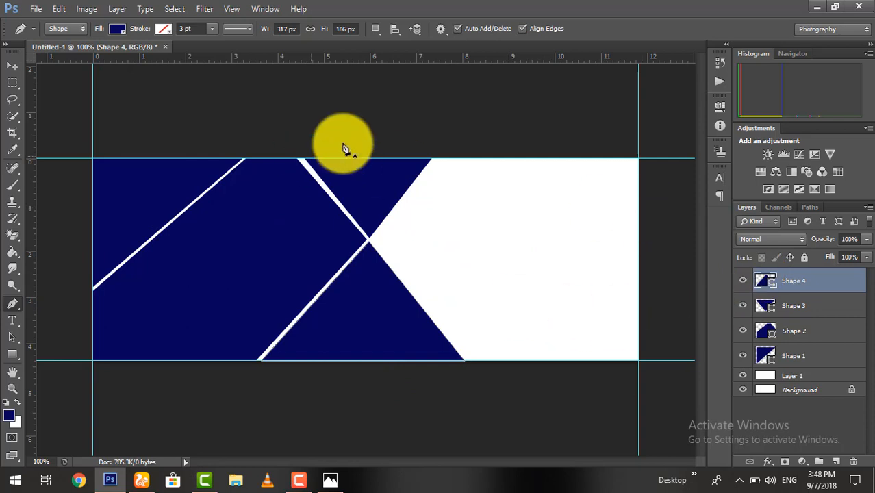
Draw a four-sided dark blue Pen tool shape, about 244 × 185 px, from the top edge beside the upper triangle, leaving a thin gap.
click(434, 159)
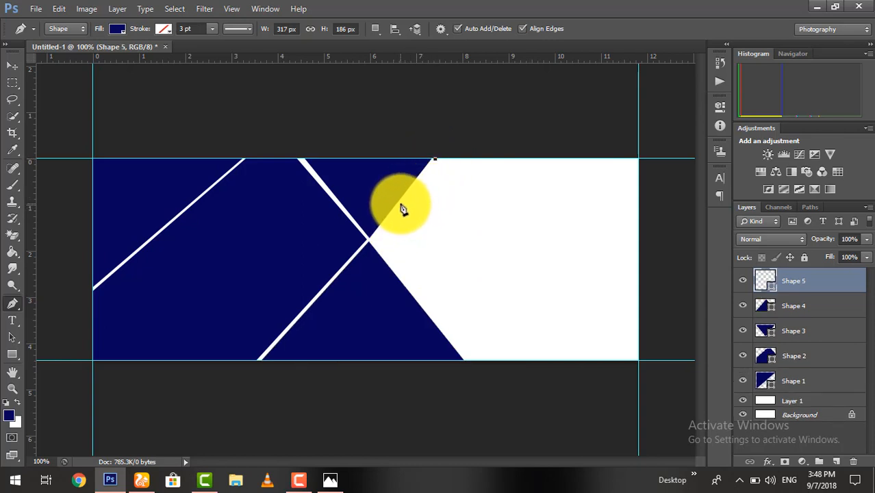
click(401, 204)
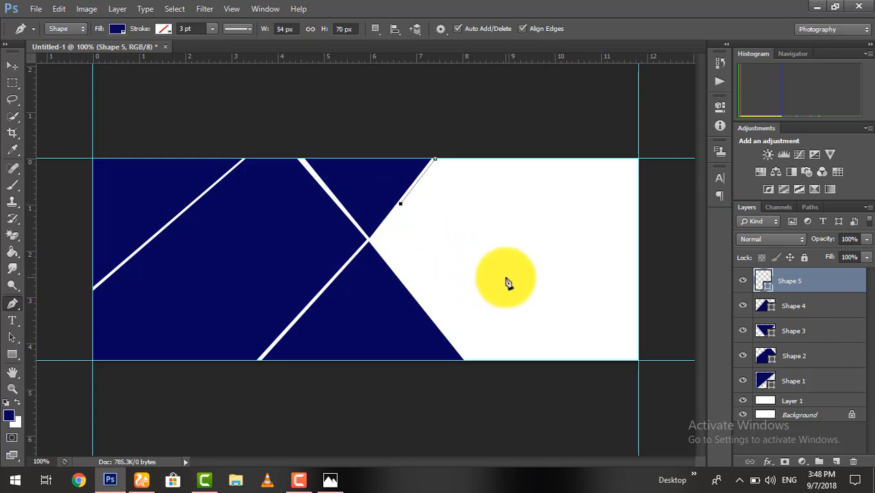
click(508, 276)
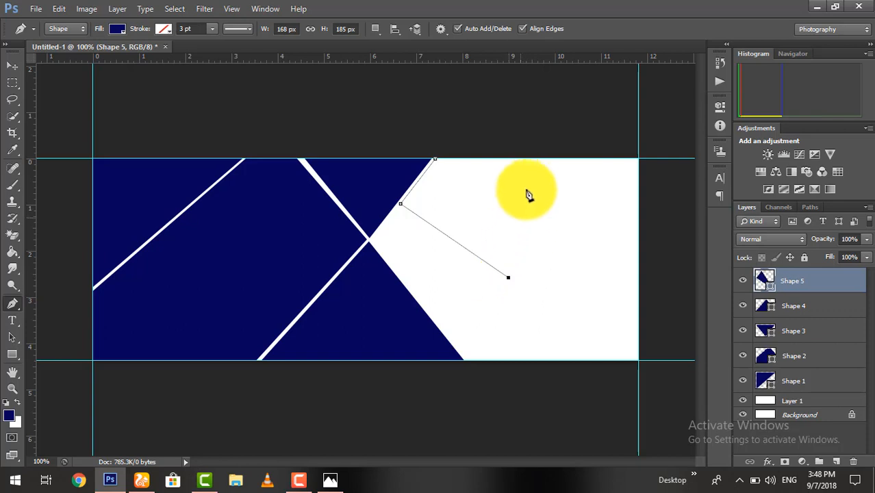
click(557, 160)
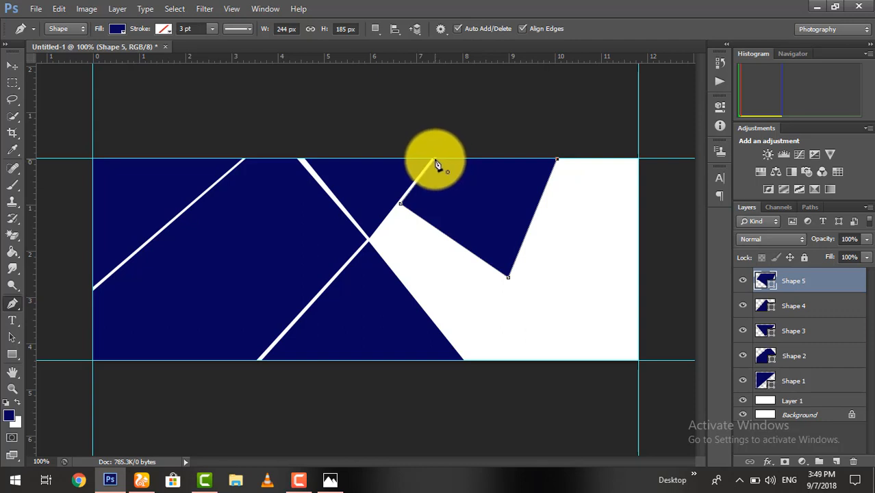
click(435, 163)
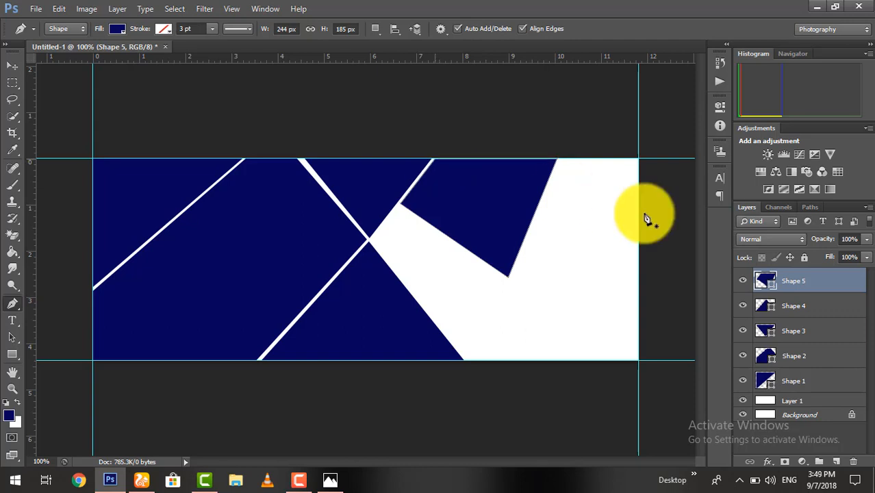
Draw a four-sided dark blue shape, about 209 × 240 px, below the previous one down to the bottom edge, with thin gaps around it.
click(371, 240)
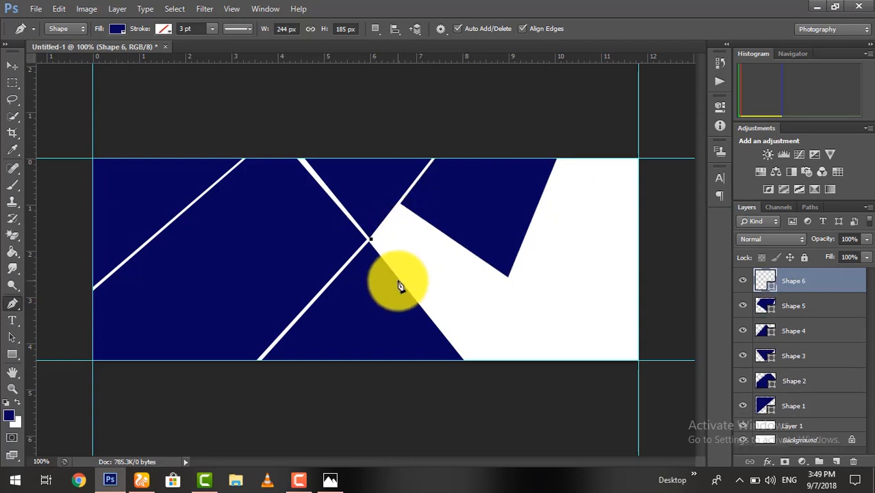
key(ctrl+z)
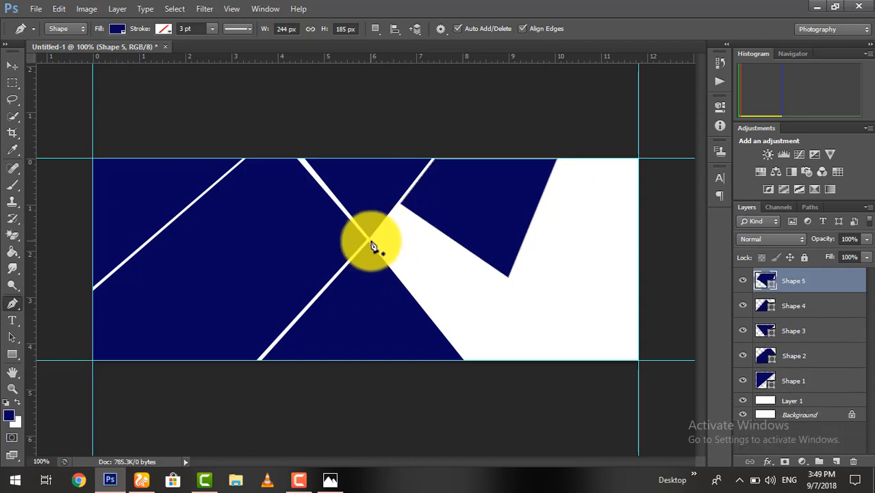
click(372, 239)
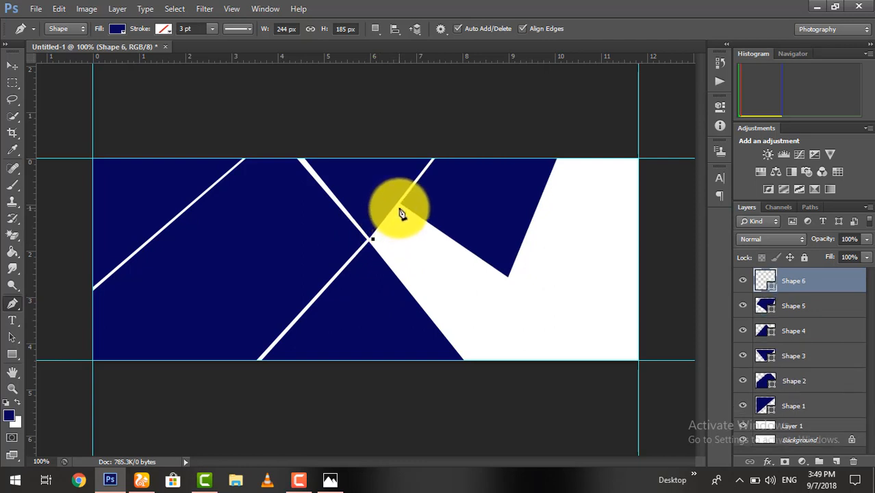
click(400, 207)
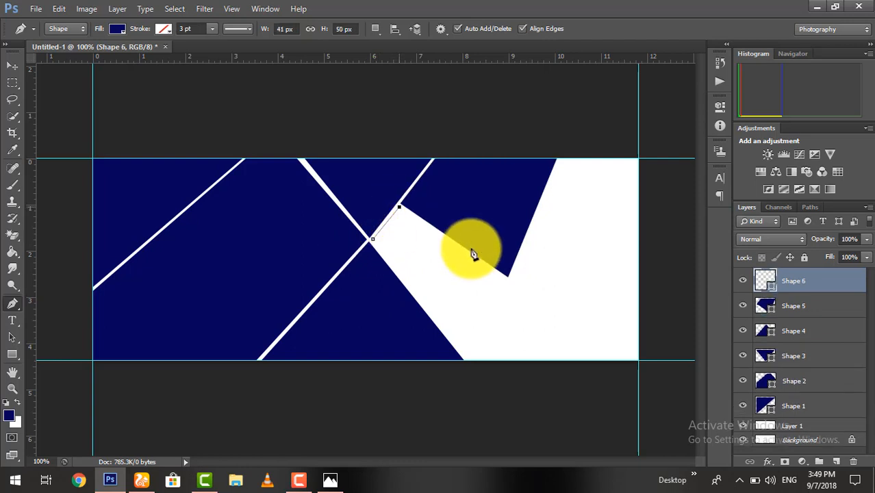
click(508, 280)
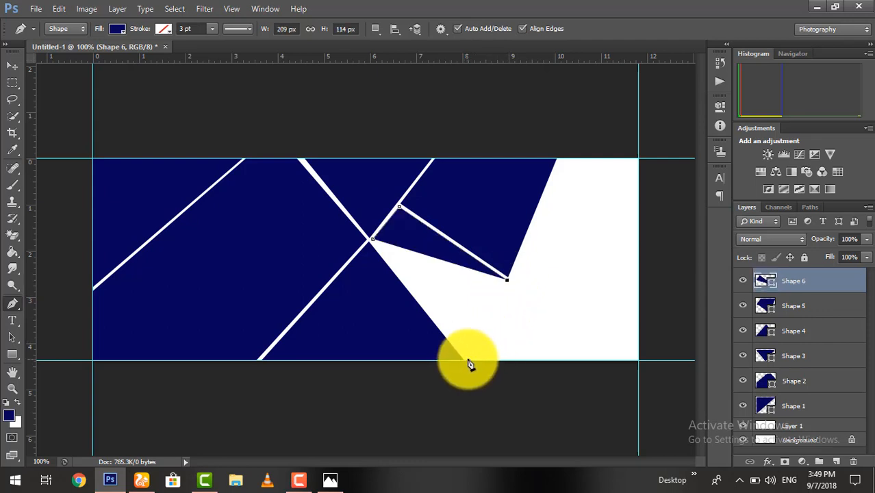
click(468, 361)
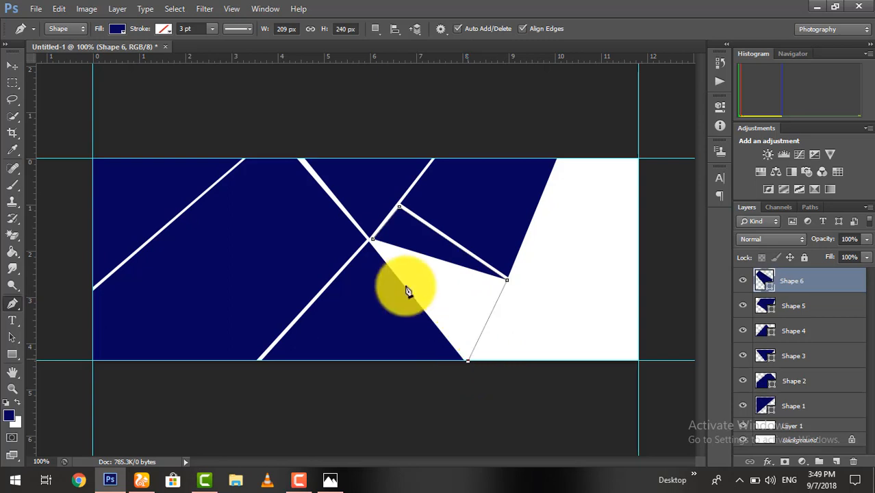
click(375, 245)
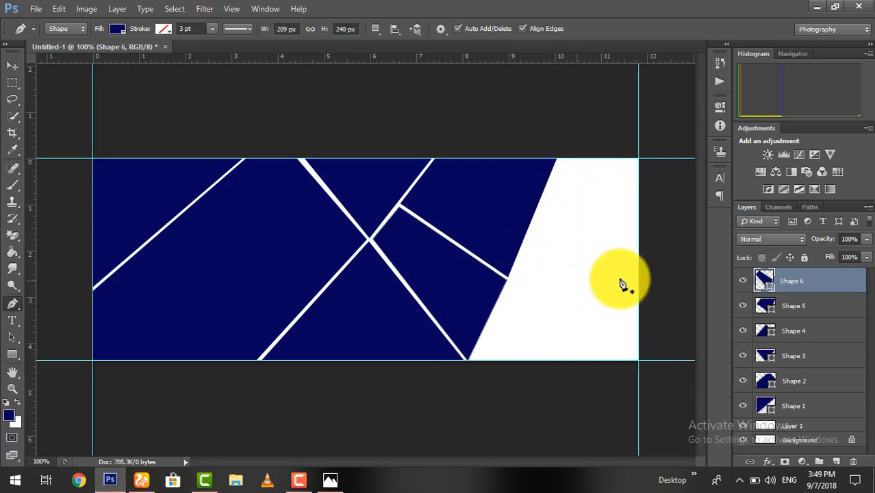
Draw a four-sided dark blue shape, about 188 × 198 px, in the canvas's upper-right corner, leaving a thin slanted gap.
click(559, 160)
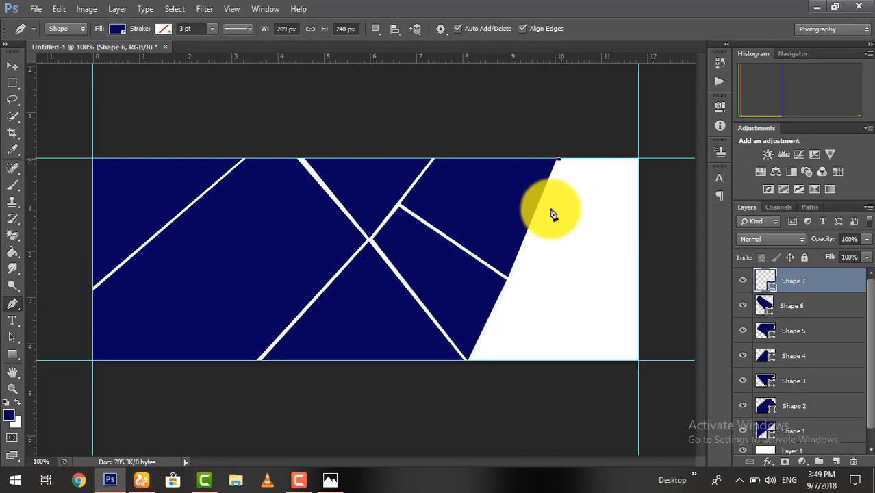
click(519, 255)
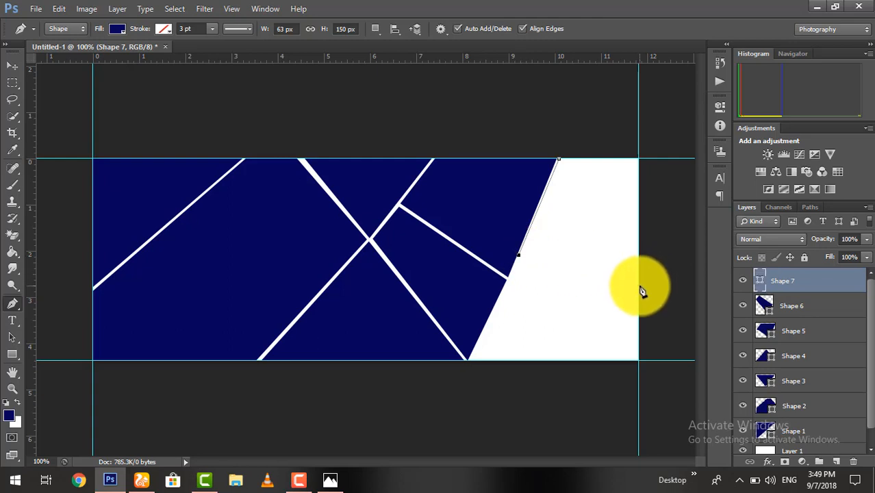
click(639, 286)
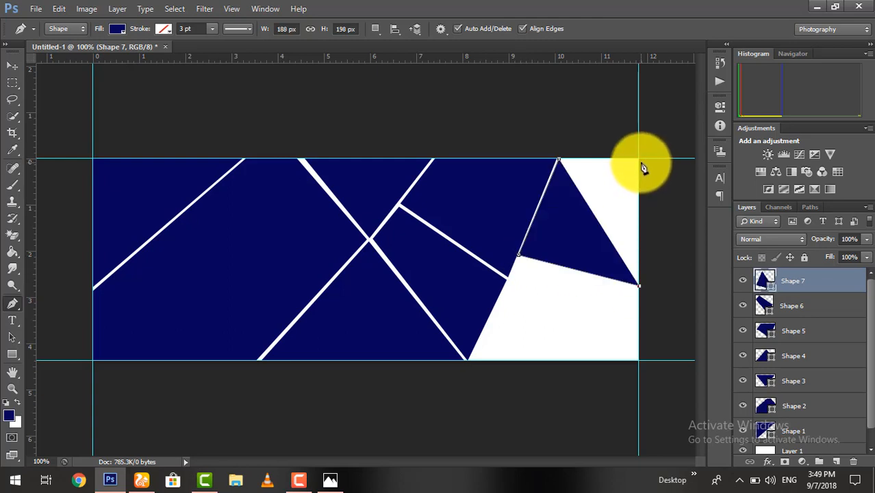
click(639, 158)
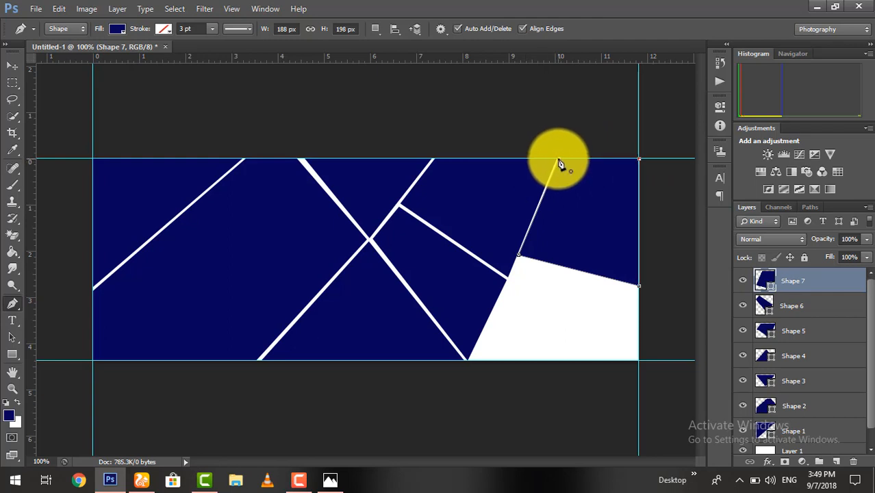
click(559, 164)
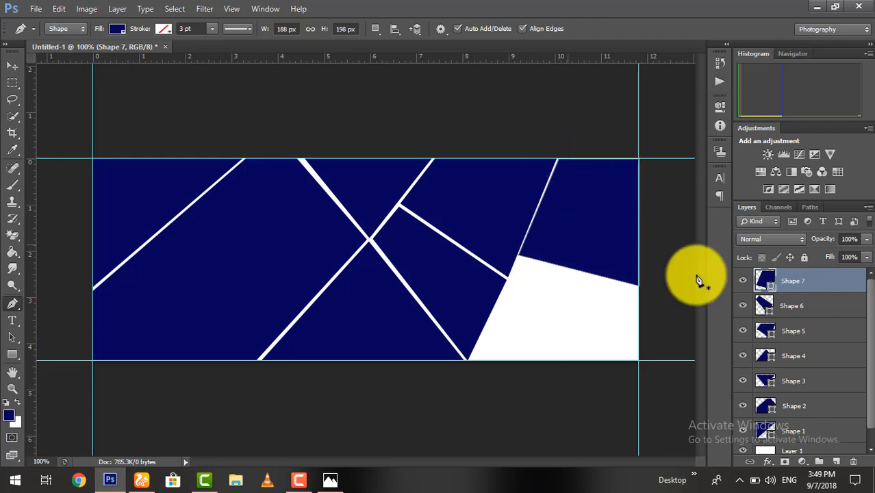
Fill the remaining lower-right corner with a four-sided dark blue shape, about 261 × 160 px, leaving thin gaps to its neighbours.
click(470, 361)
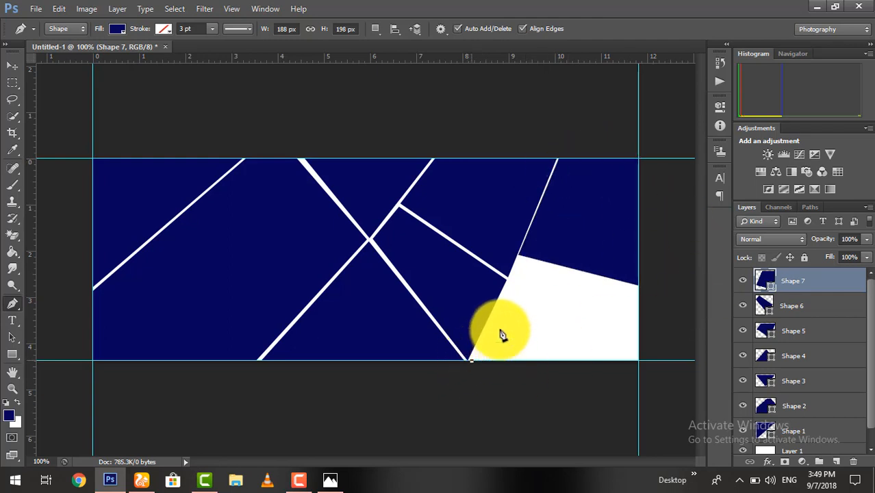
click(519, 258)
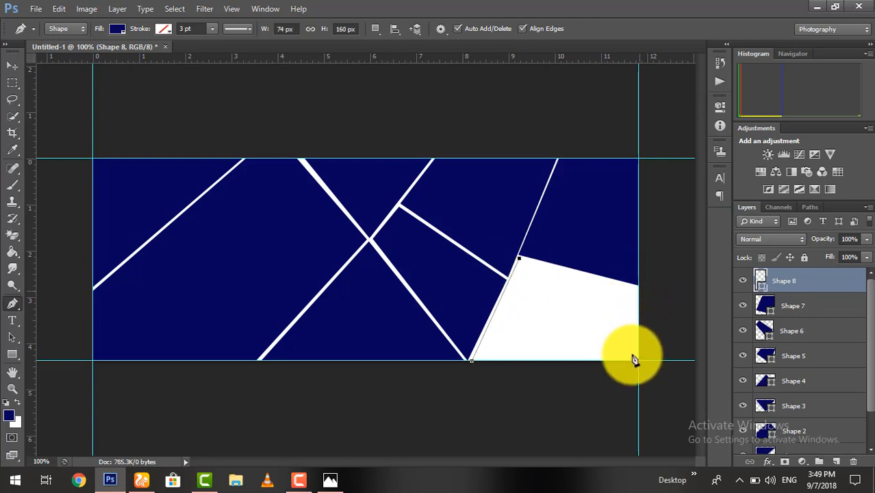
click(639, 290)
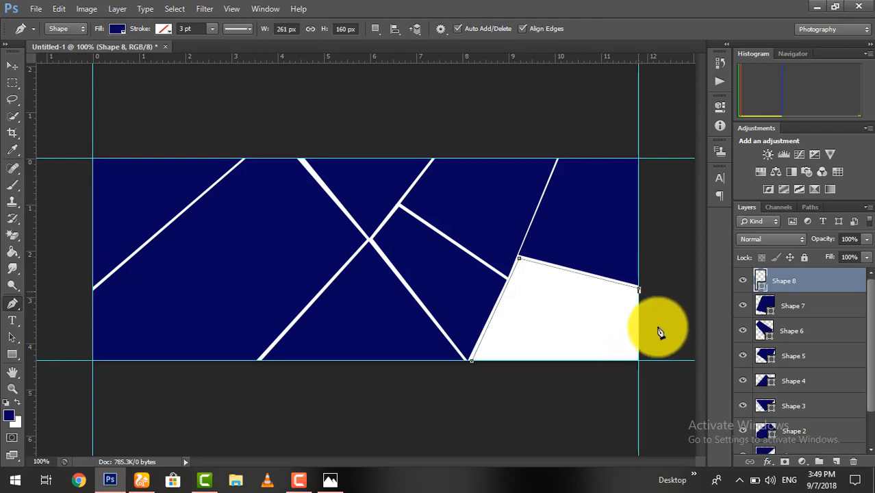
click(638, 361)
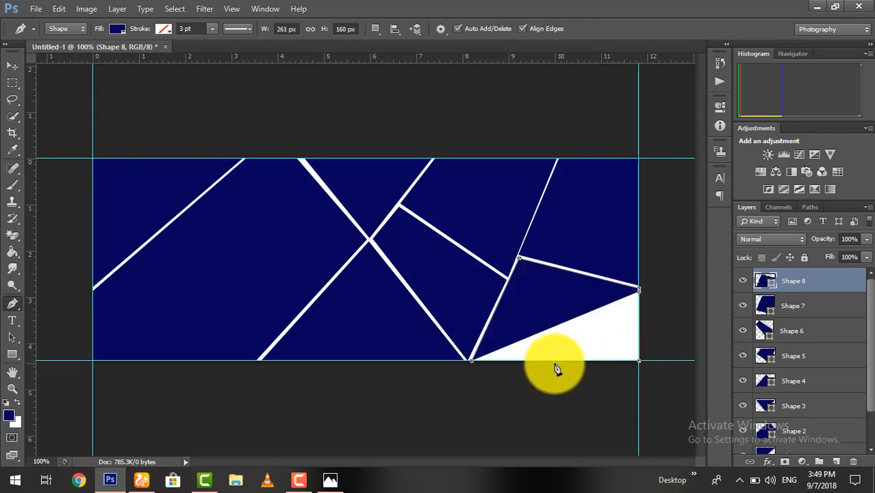
click(474, 362)
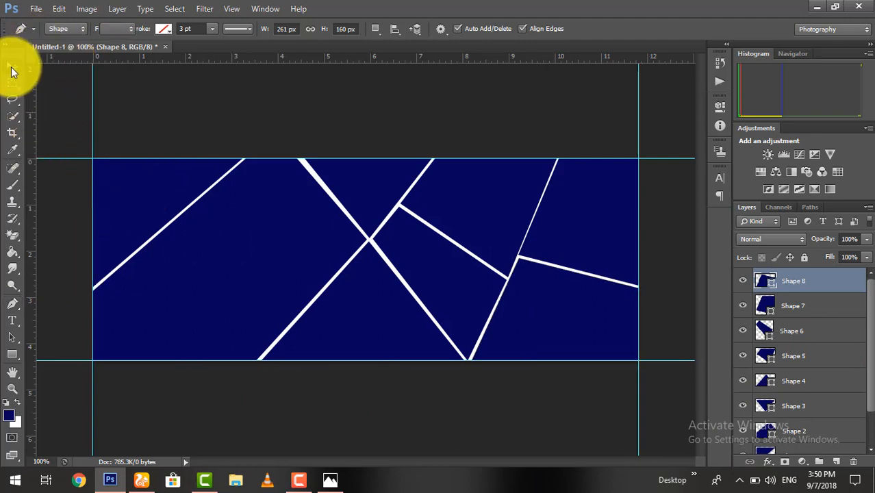
Place the desktop photo 20046829 directly above the Shape 1 layer and position it over the upper-left corner triangle.
click(11, 67)
click(144, 202)
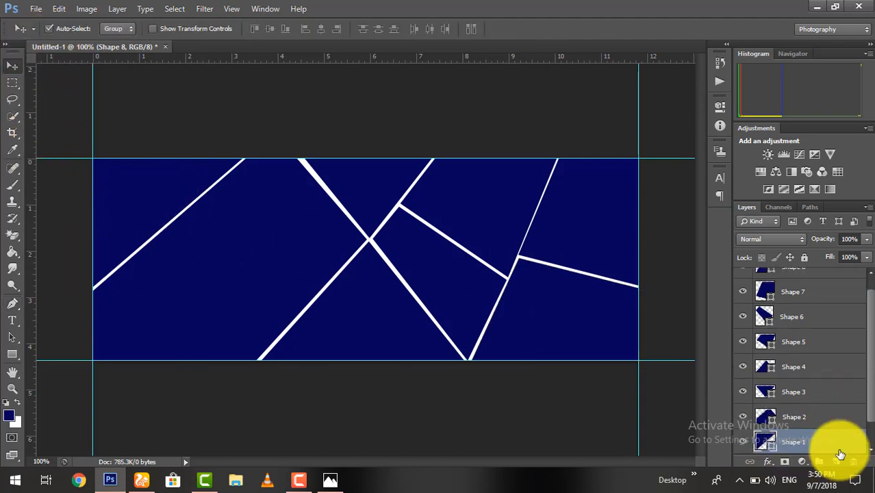
scroll(825, 449, down, 1)
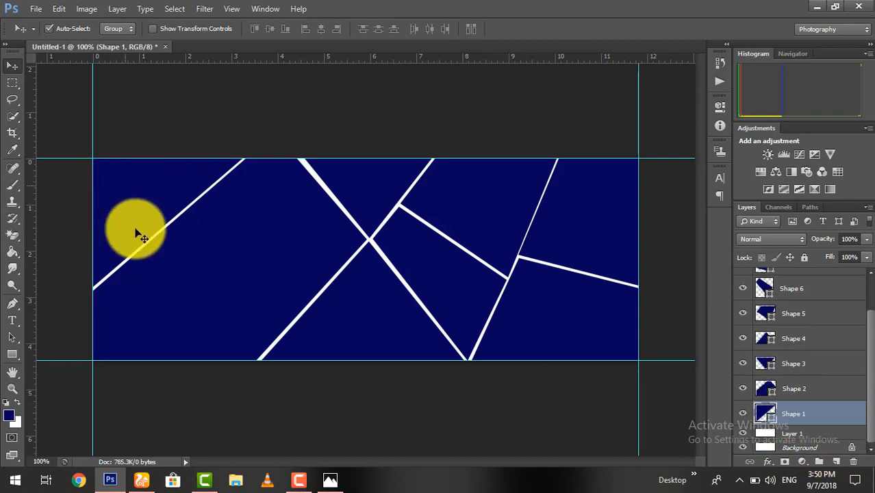
click(812, 7)
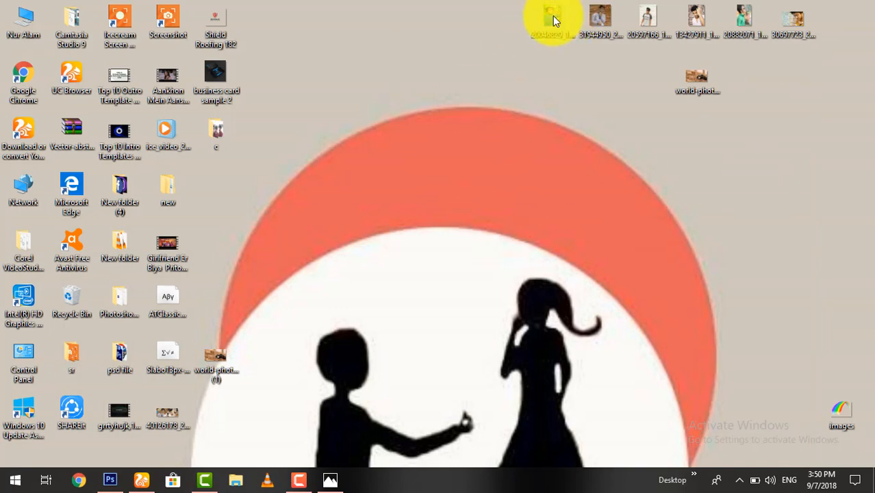
drag(555, 22, 780, 429)
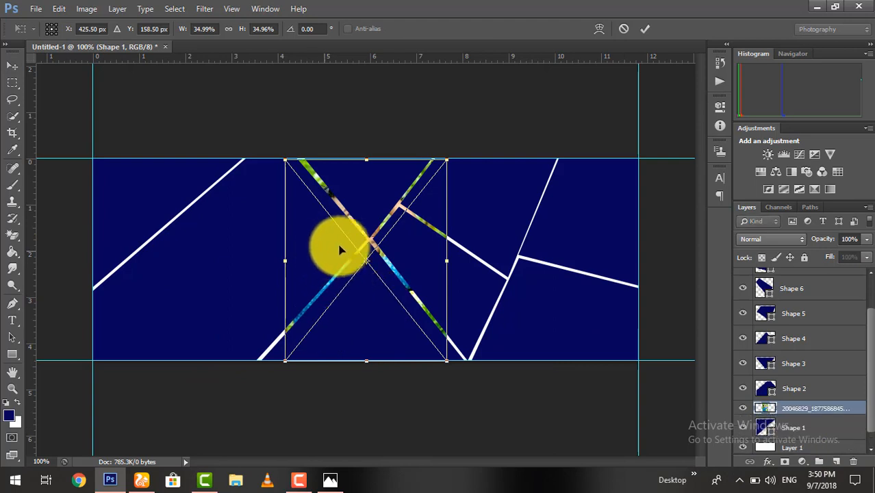
drag(304, 248, 100, 217)
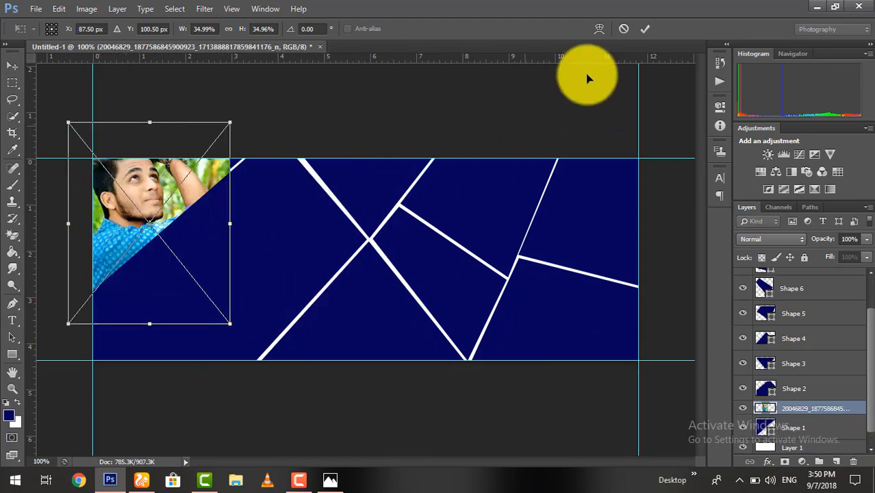
click(642, 28)
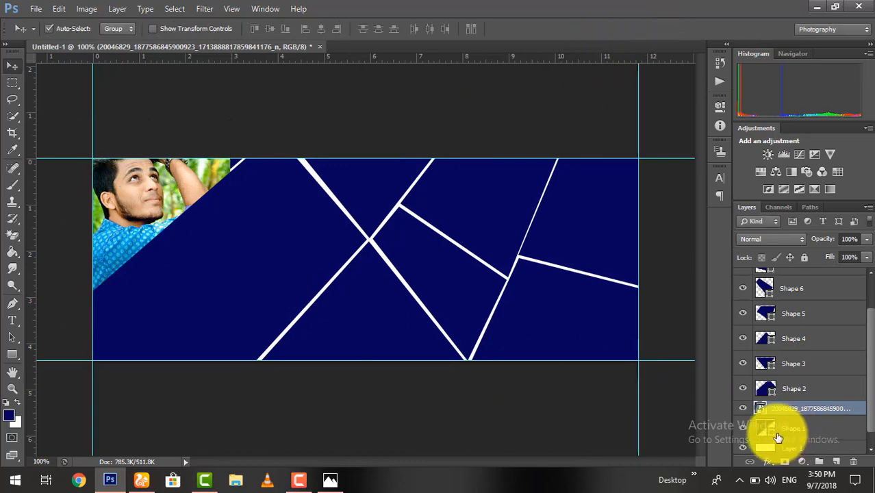
Convert the placed photo layer to a smart object and clip it to the Shape 1 triangle with a clipping mask.
right_click(797, 409)
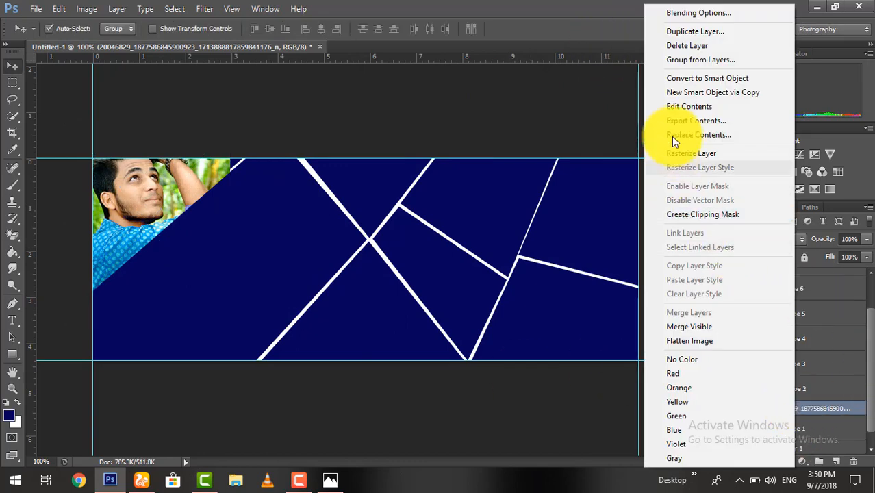
click(681, 79)
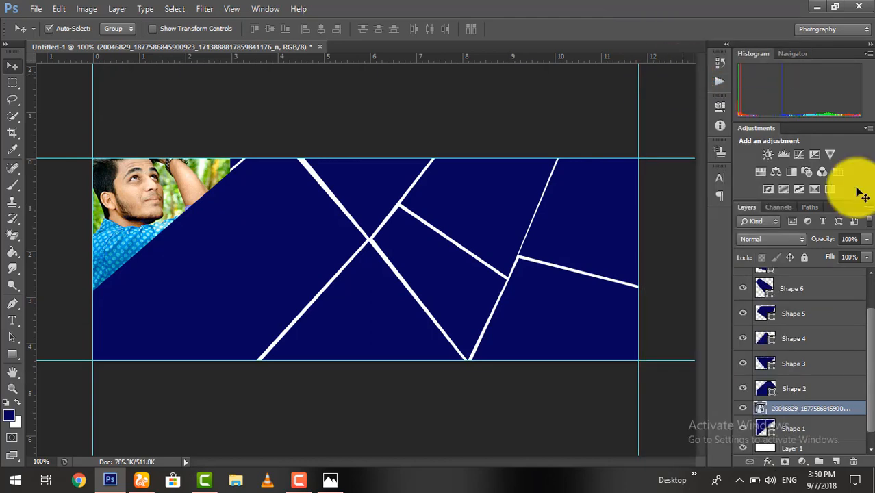
right_click(806, 412)
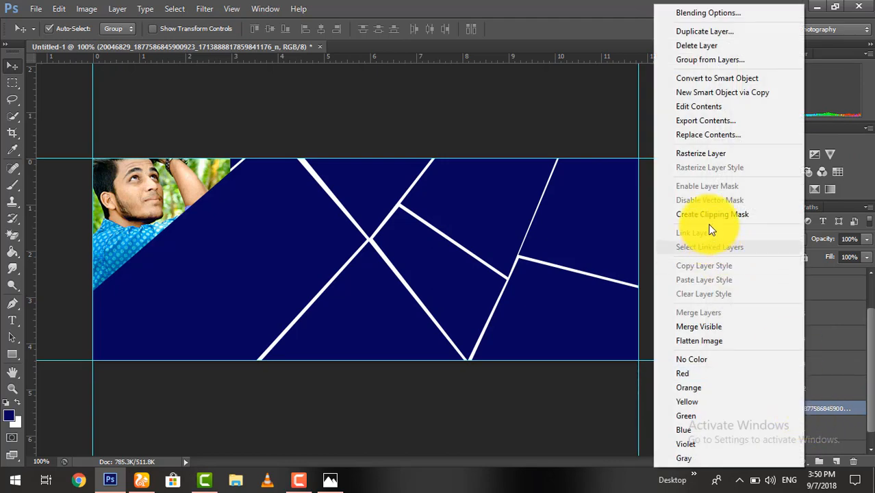
click(718, 215)
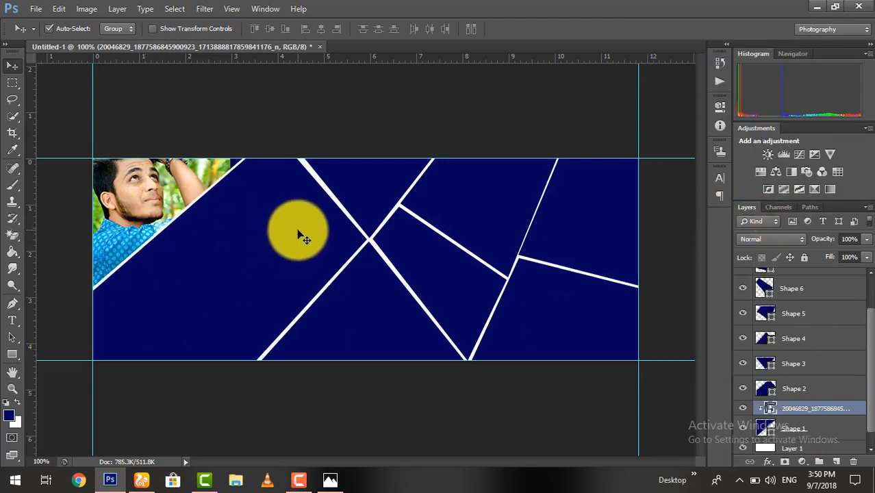
Scale the clipped 20046829 photo to about 95% and reposition it to cover the upper-left triangle.
key(ctrl+t)
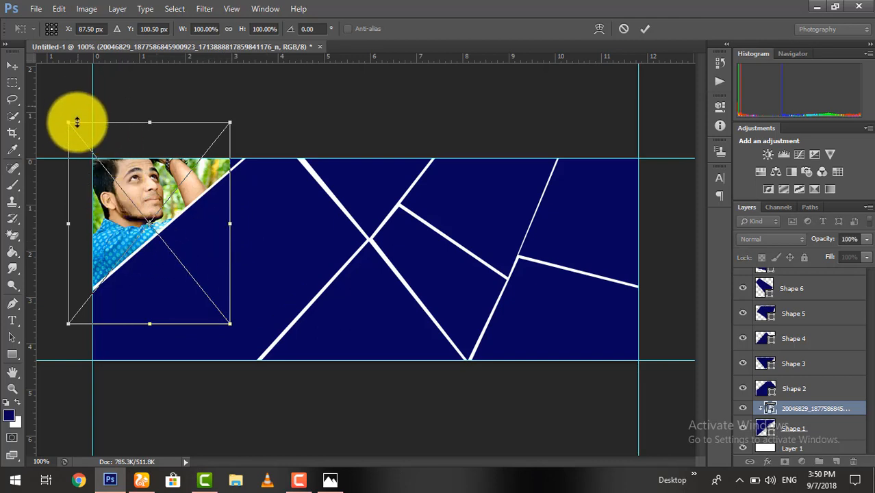
drag(68, 122, 96, 145)
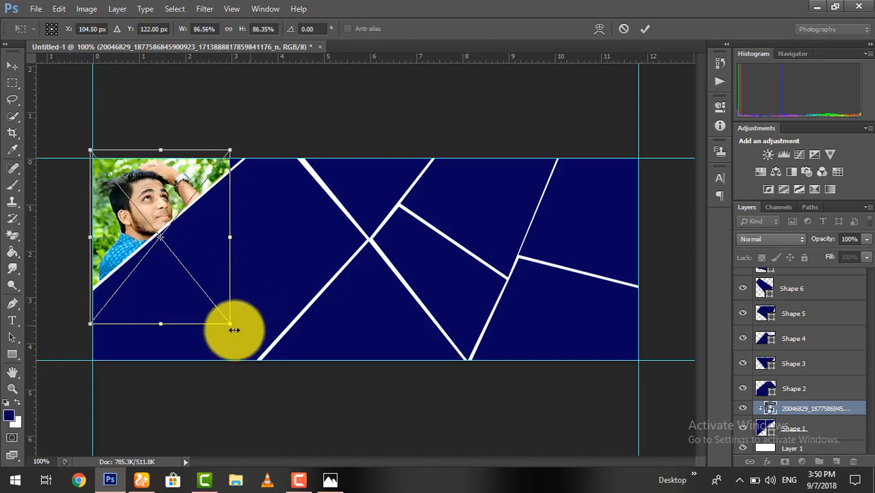
drag(231, 326, 273, 312)
mouse_move(163, 195)
mouse_down()
mouse_move(152, 181)
mouse_move(168, 183)
mouse_up()
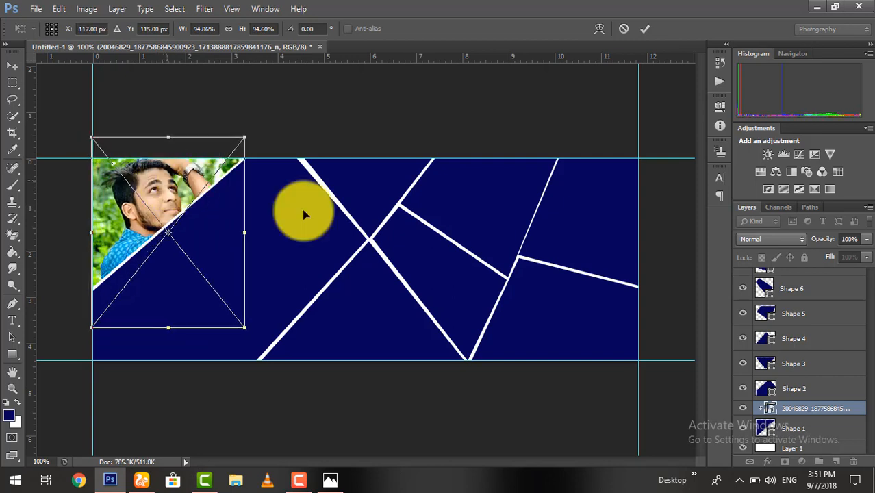
click(642, 29)
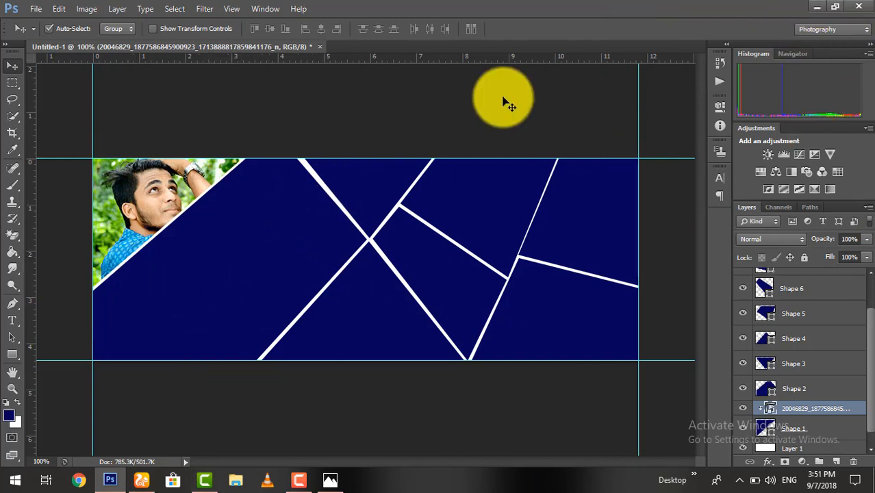
Place the desktop photo 31944950 directly above the Shape 2 layer.
click(249, 275)
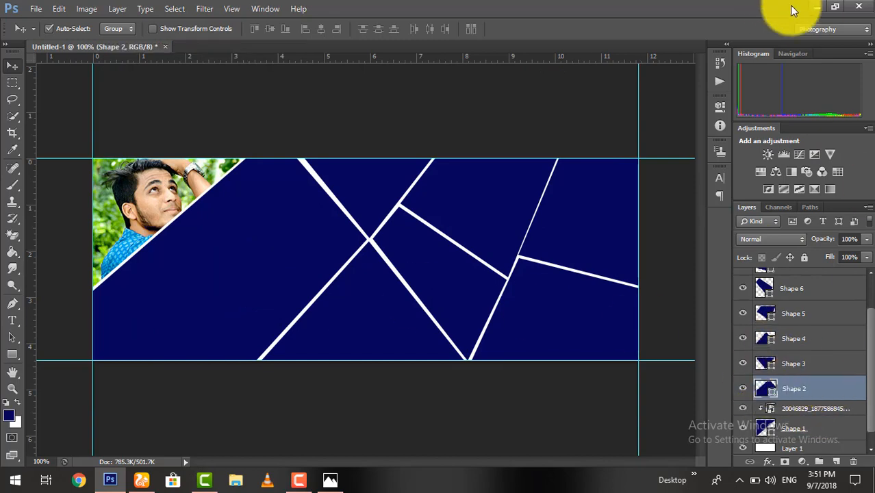
click(822, 6)
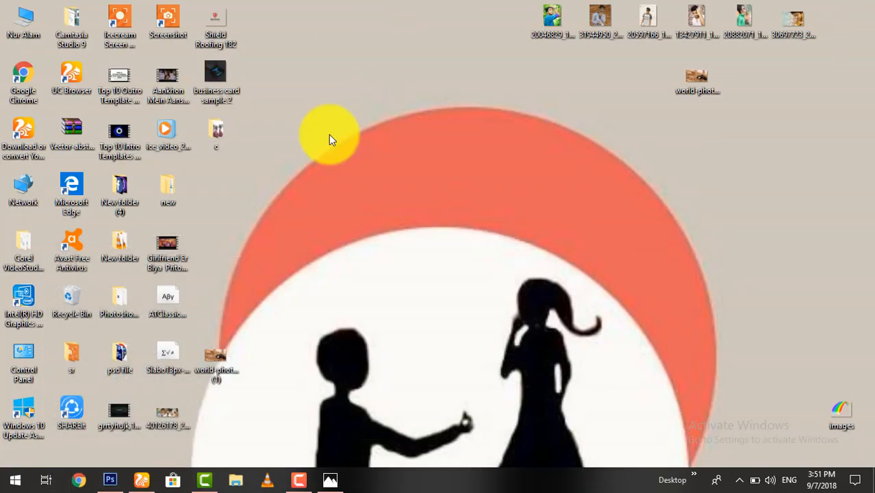
drag(600, 19, 189, 273)
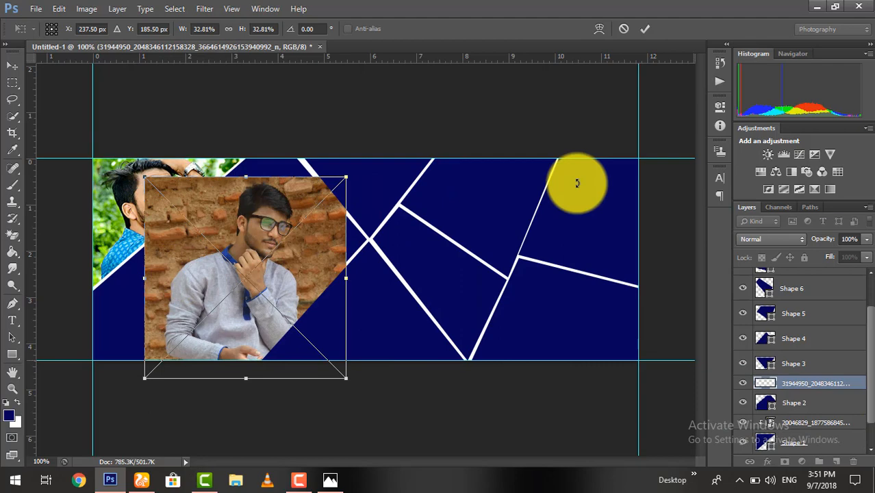
click(645, 29)
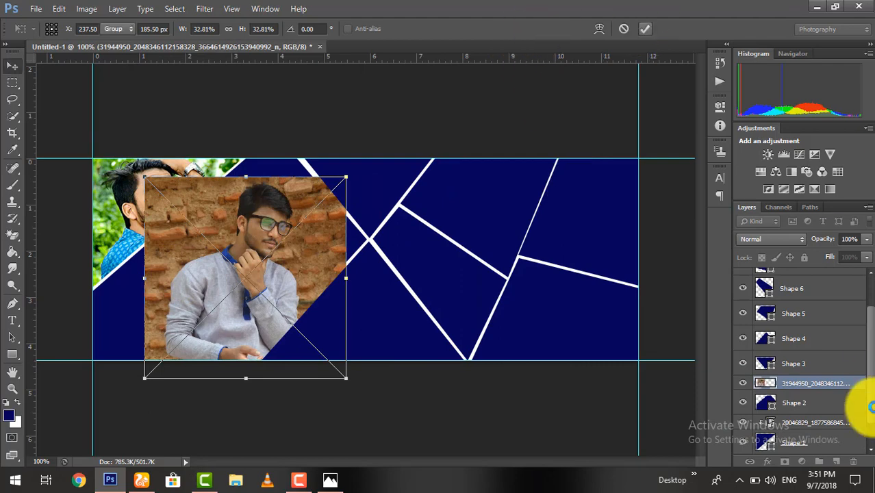
Convert the 31944950 photo layer to a smart object and clip it to Shape 2 with a clipping mask.
right_click(812, 387)
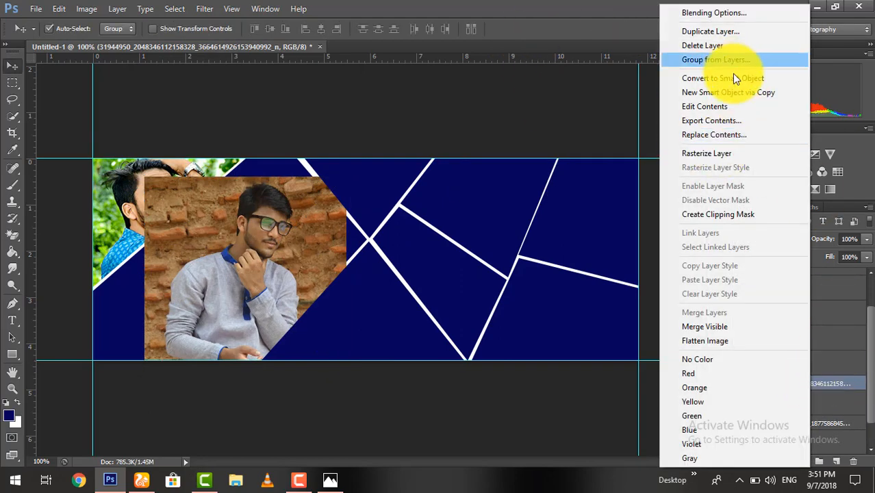
click(745, 78)
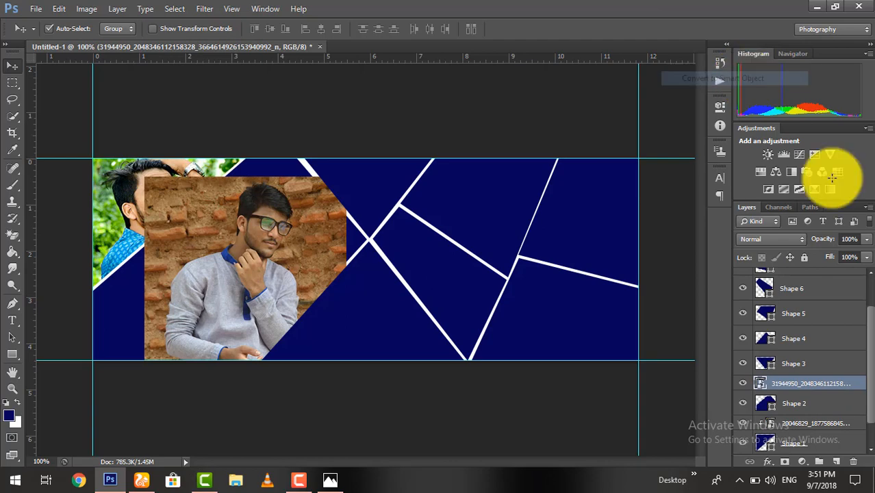
right_click(798, 388)
click(721, 215)
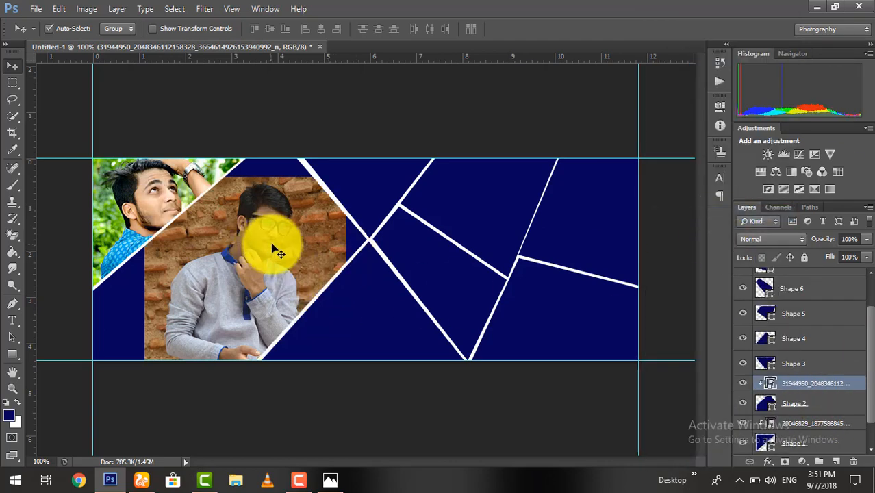
Enlarge the 31944950 photo proportionally to about 126%, extending it to the canvas's left and upper edges within Shape 2.
key(ctrl+t)
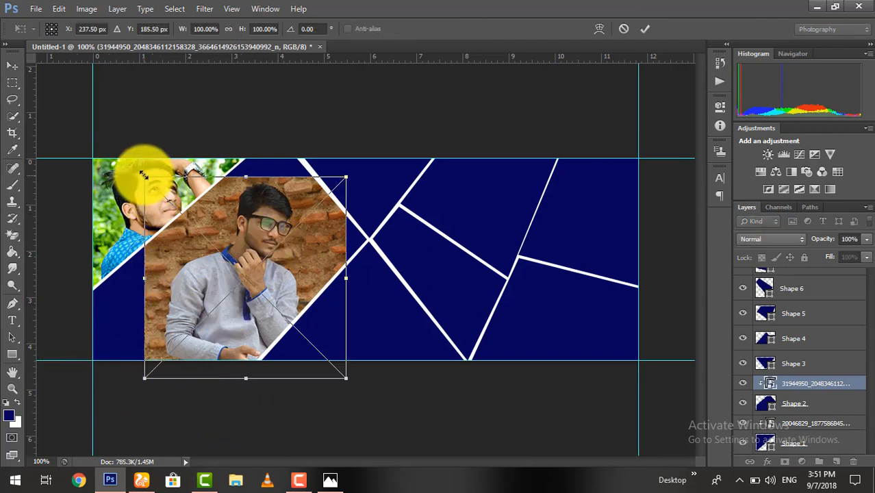
drag(143, 175, 139, 142)
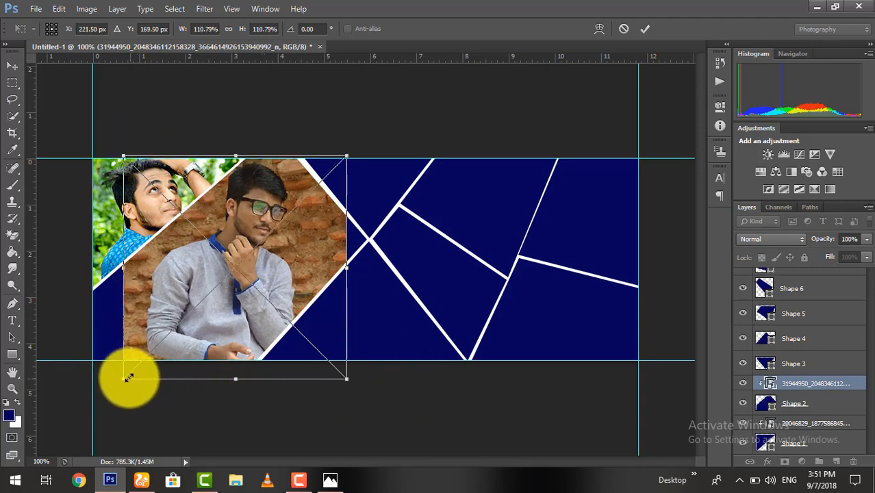
drag(123, 378, 78, 391)
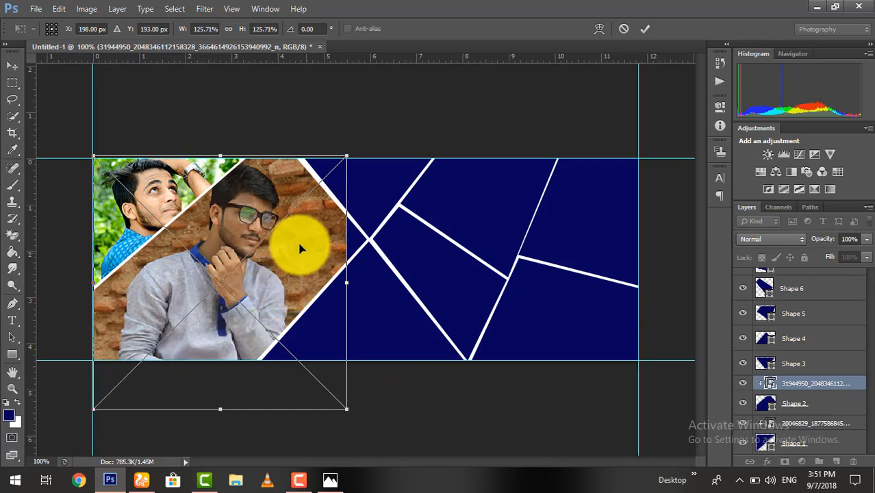
drag(299, 248, 304, 247)
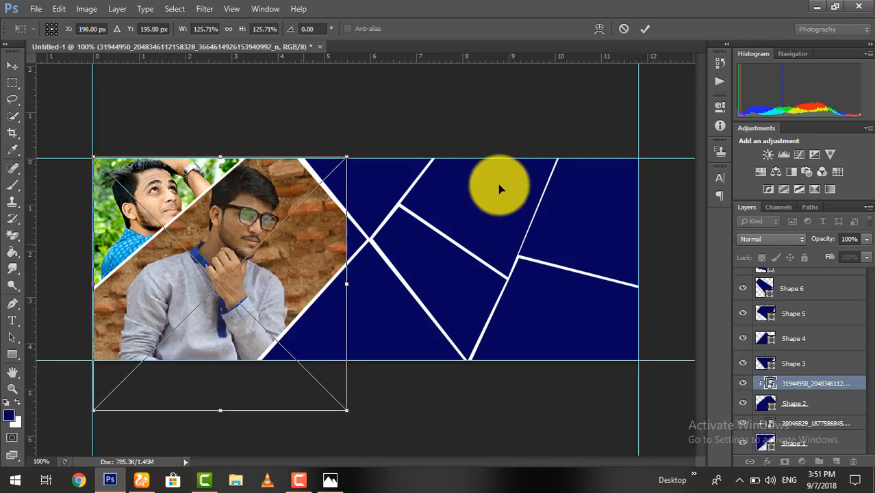
click(638, 29)
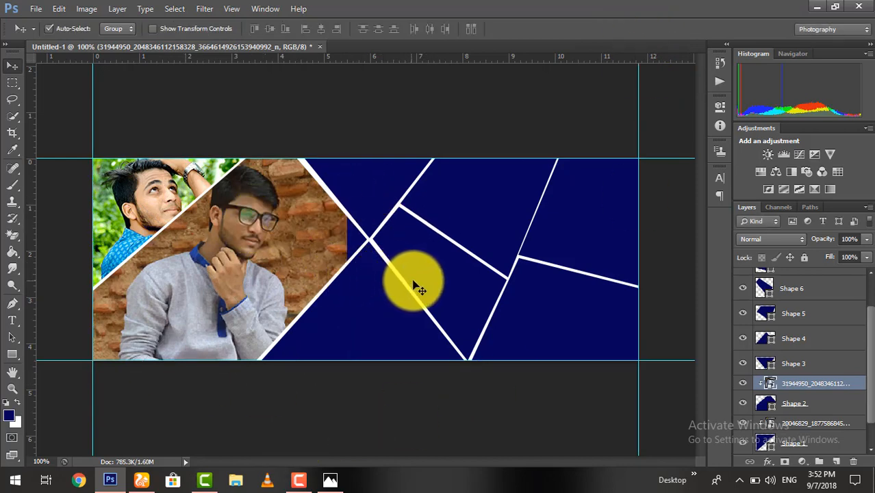
key(ctrl+t)
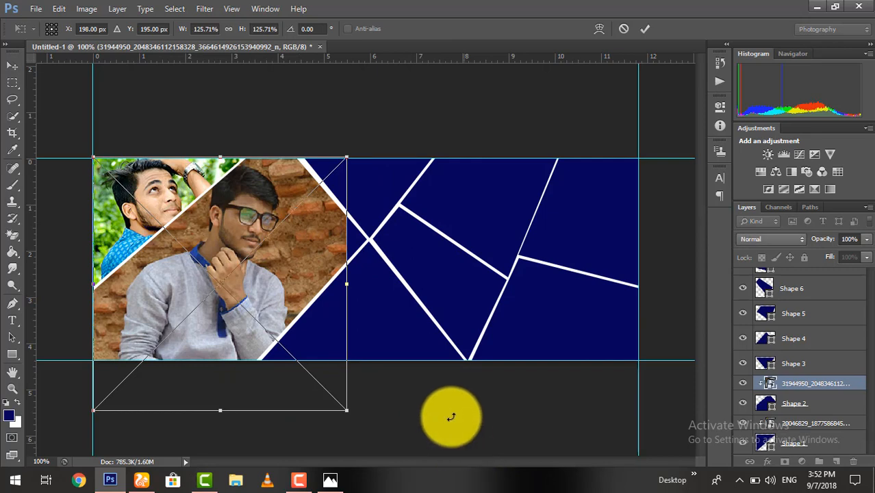
drag(346, 410, 400, 444)
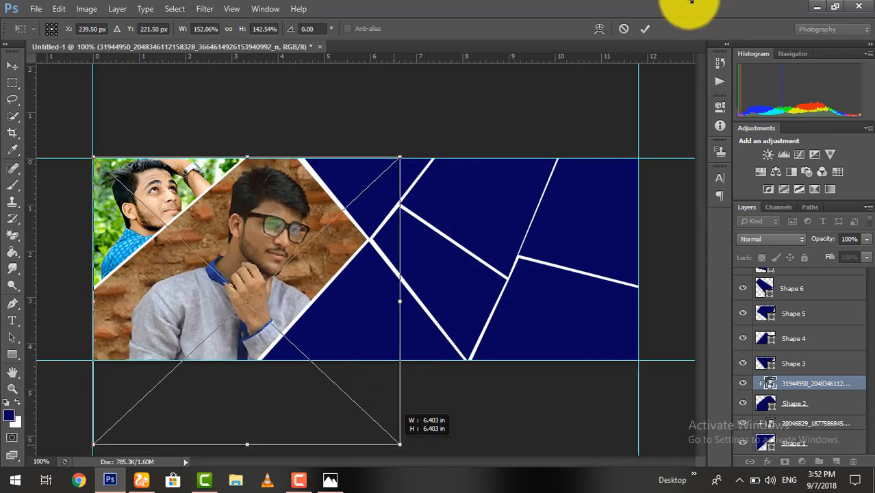
click(643, 26)
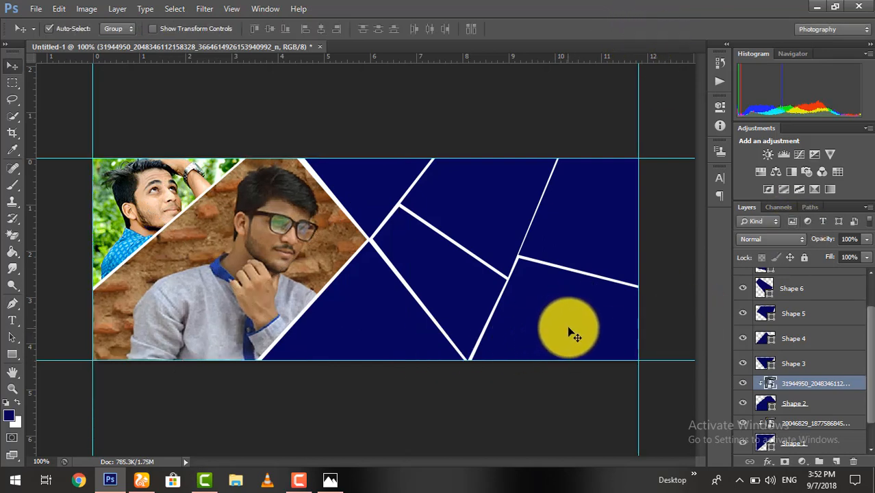
key(ctrl+z)
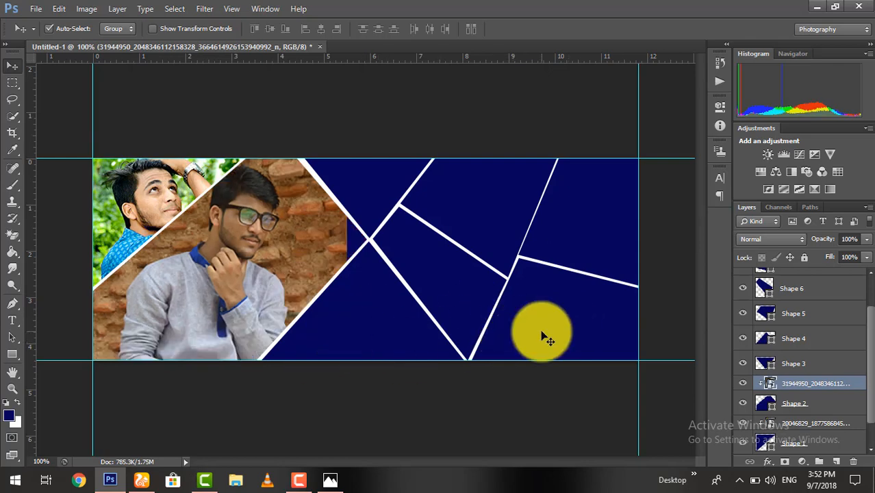
Enlarge the 31944950 photo proportionally to about 136% so it reaches the right-hand tip of Shape 2.
key(ctrl+t)
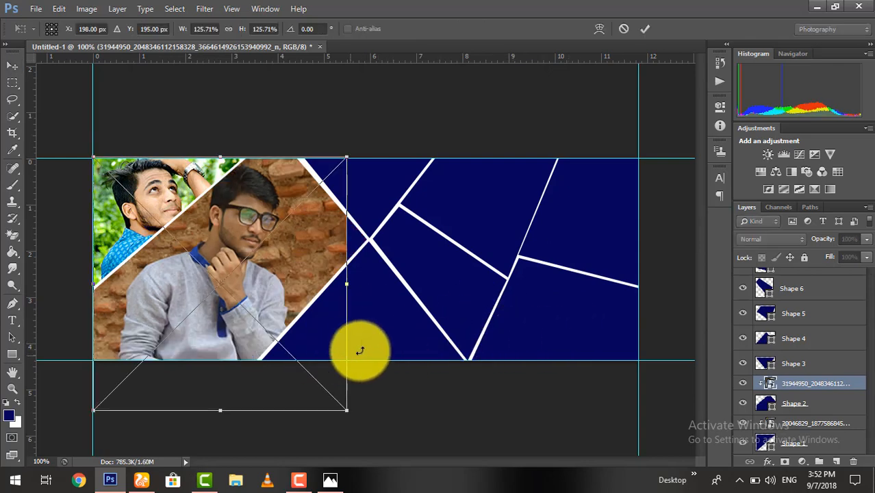
drag(347, 409, 368, 426)
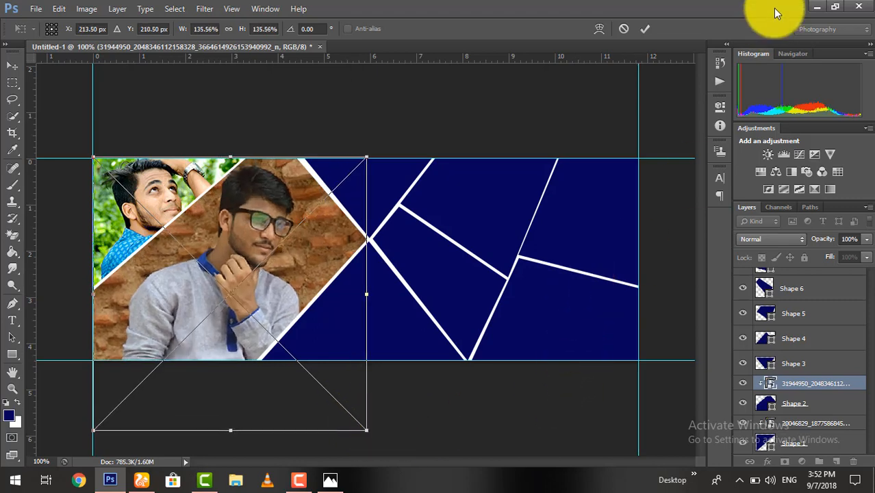
key(Return)
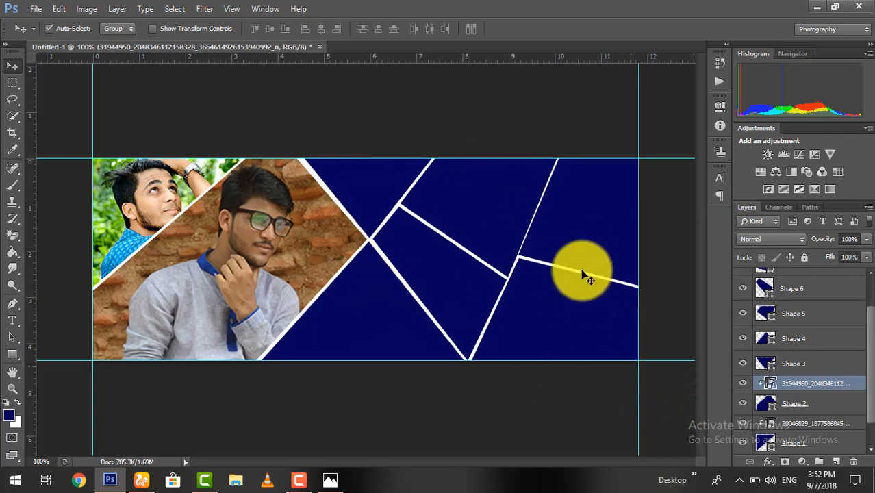
Place the desktop photo 20597166 directly above the Shape 4 layer, over the lower-middle triangle.
click(376, 329)
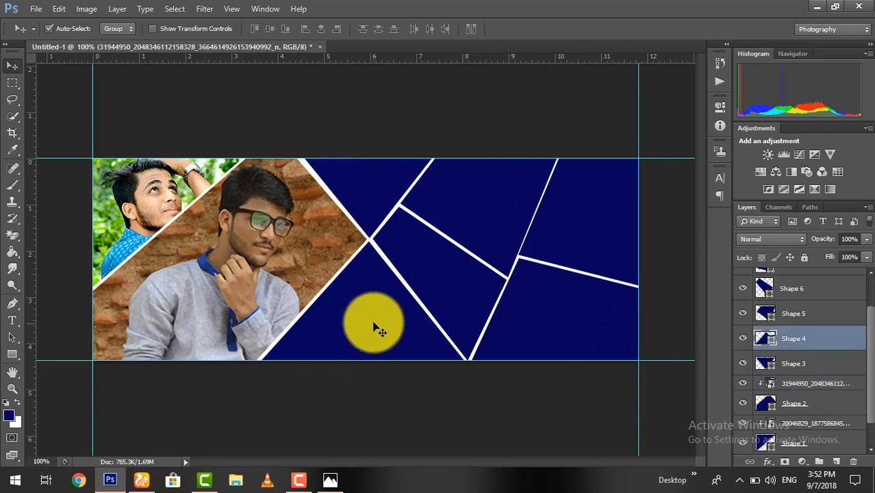
click(813, 9)
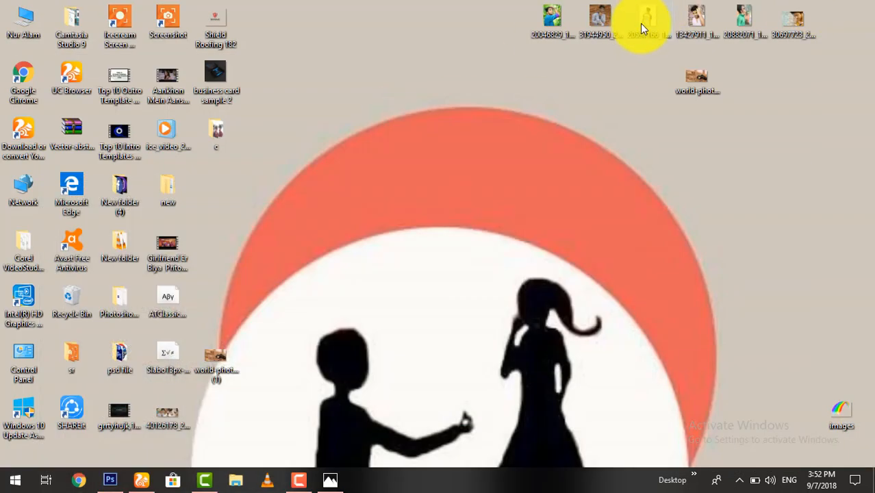
drag(641, 24, 537, 158)
drag(244, 414, 347, 306)
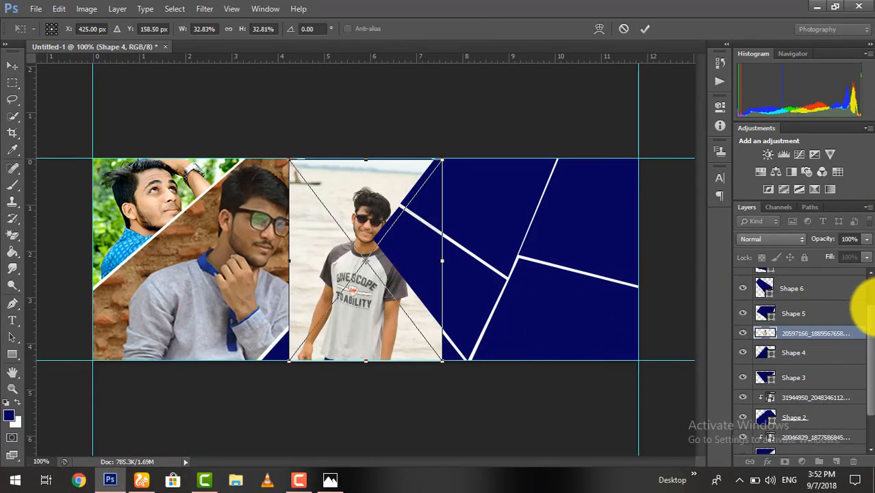
click(642, 27)
Convert the 20597166 photo layer to a smart object and clip it to Shape 4 with a clipping mask.
alt+click(810, 341)
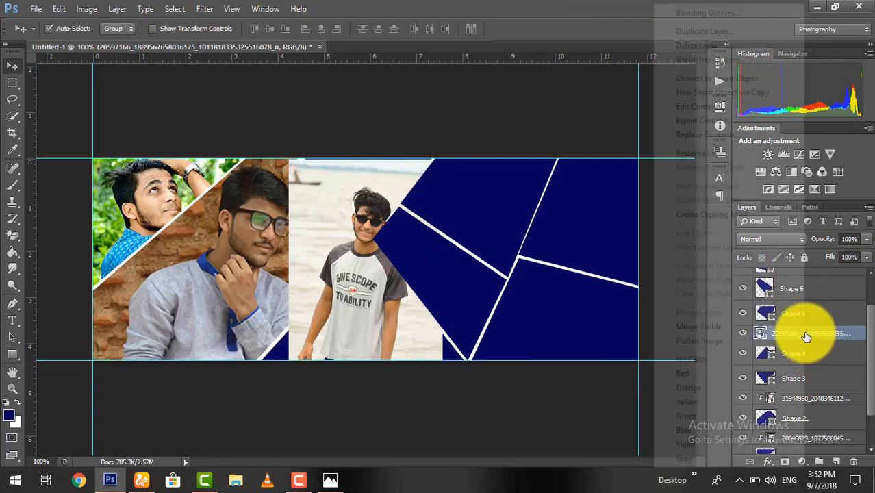
right_click(808, 337)
click(706, 81)
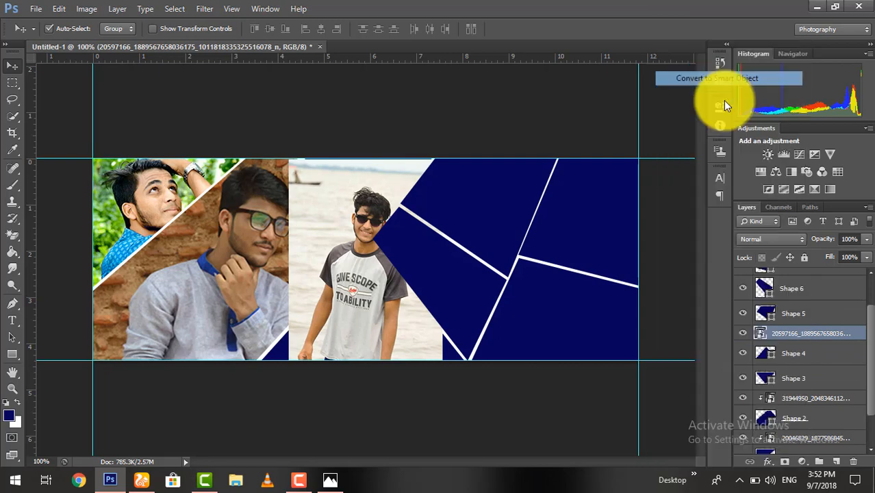
right_click(802, 336)
click(353, 307)
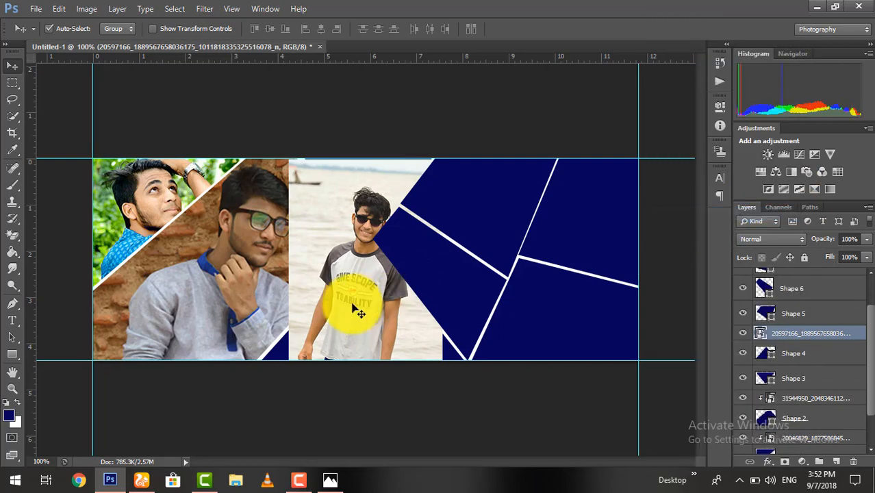
key(ctrl+alt+g)
Move the 20597166 photo down into the Shape 4 triangle and enlarge it to about 134% to fill the shape.
drag(381, 330, 383, 386)
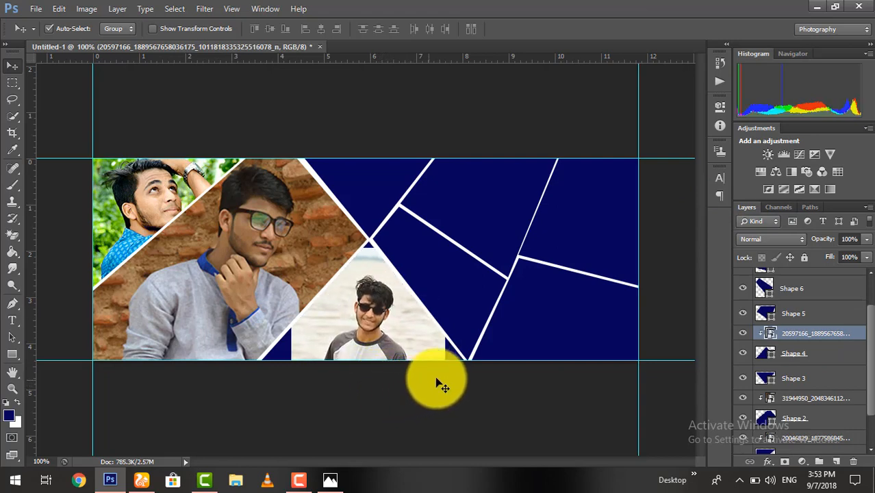
key(ctrl+t)
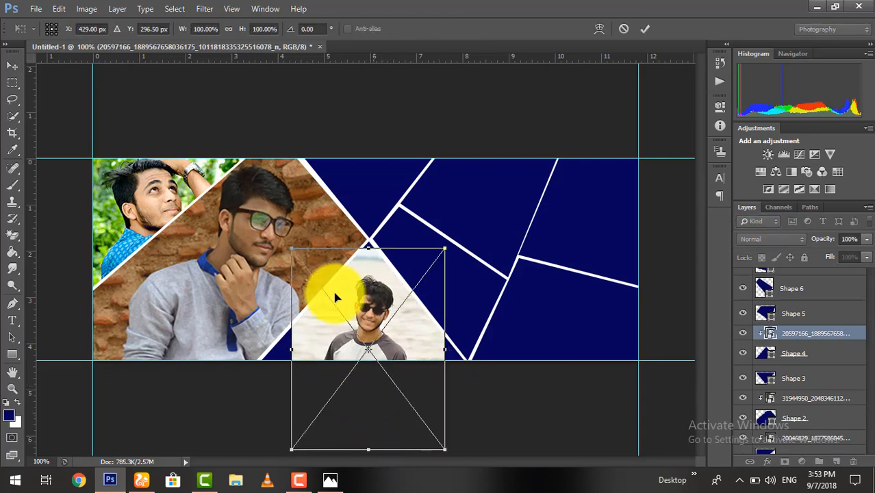
drag(282, 249, 182, 263)
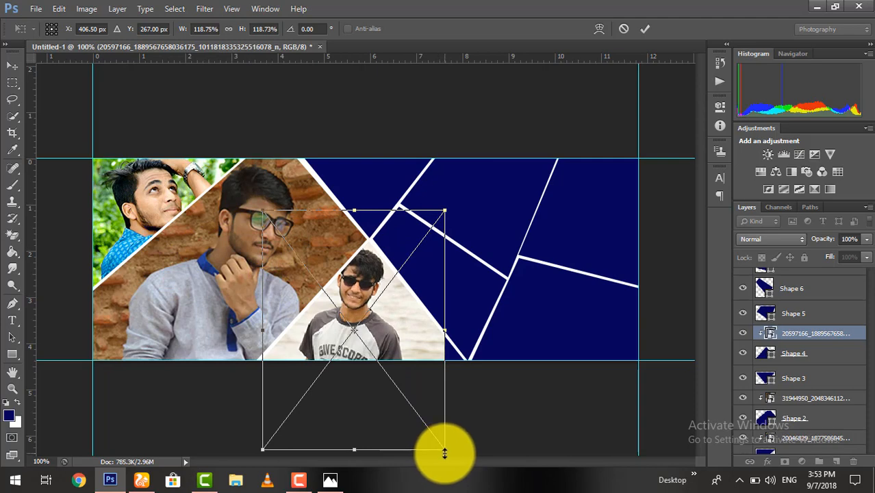
drag(447, 452, 485, 482)
key(ctrl+z)
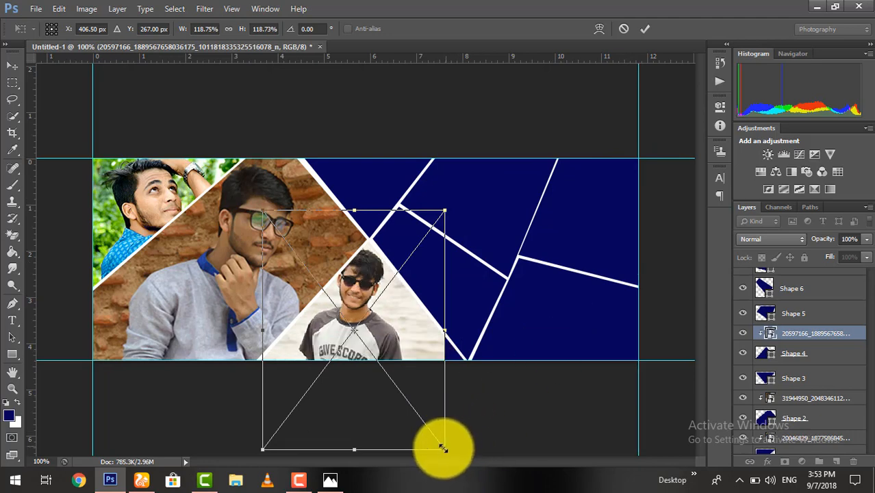
drag(443, 449, 469, 470)
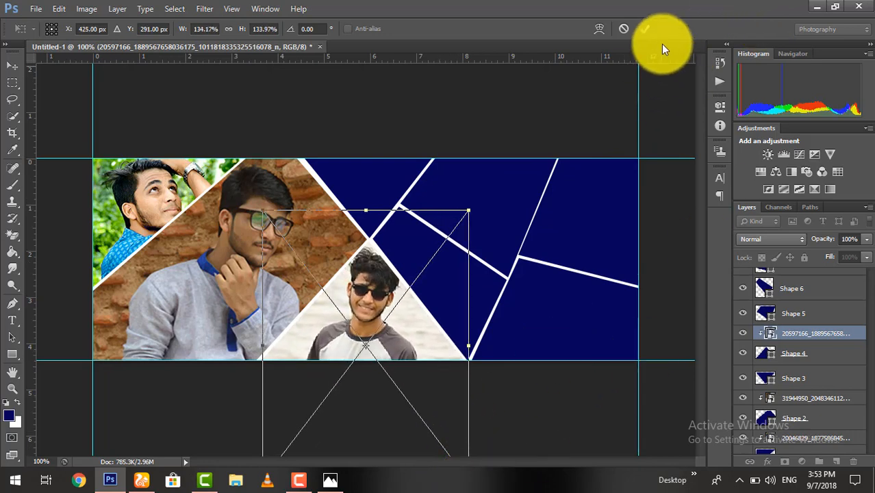
click(646, 28)
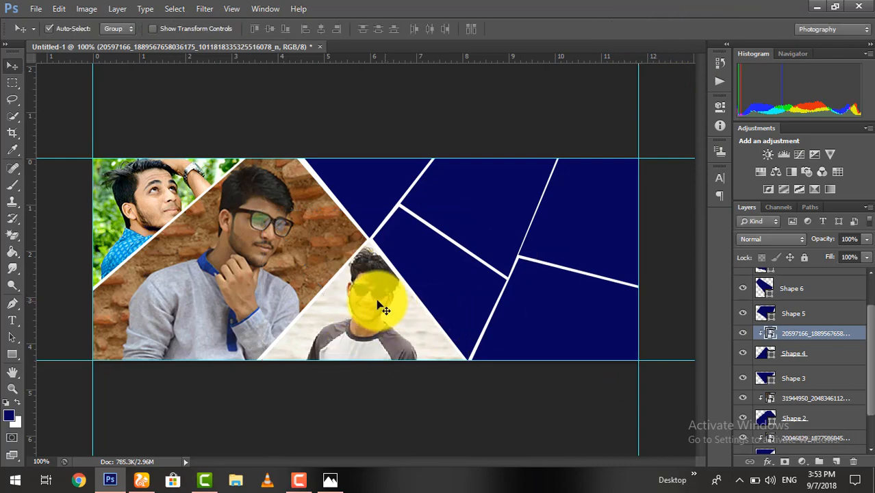
Reposition the 20597166 photo lower and slightly to the left inside the Shape 4 triangle.
drag(381, 313, 368, 320)
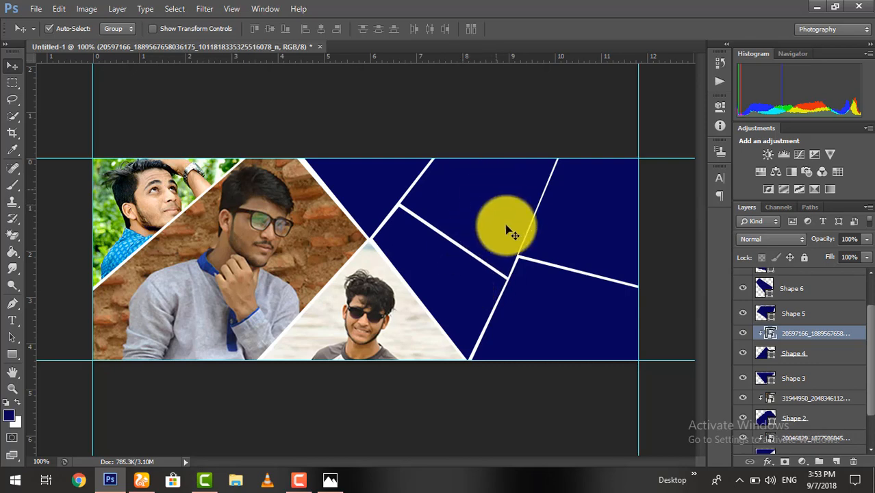
Merge the Shape 5 and Shape 6 layers into a single shape layer.
click(458, 274)
click(457, 288)
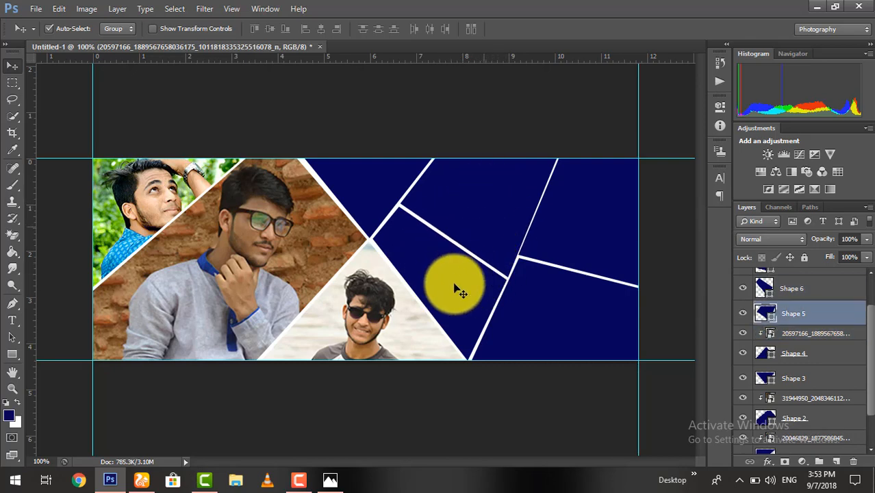
click(459, 289)
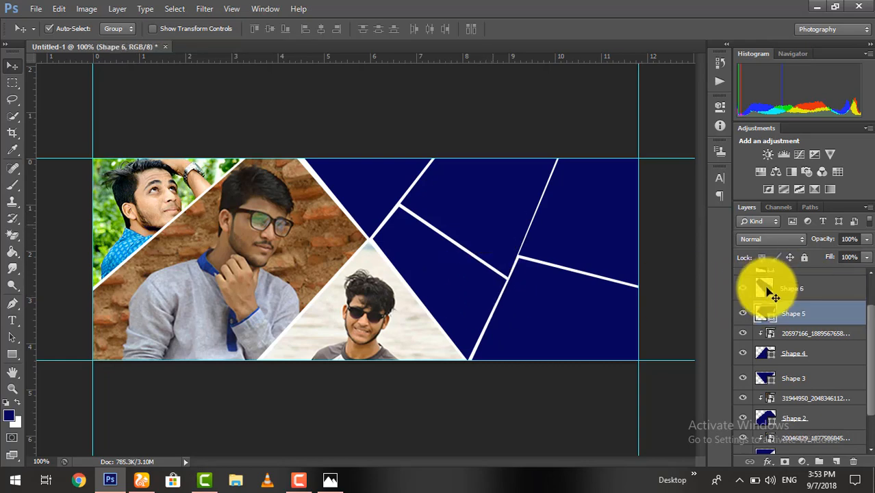
click(811, 319)
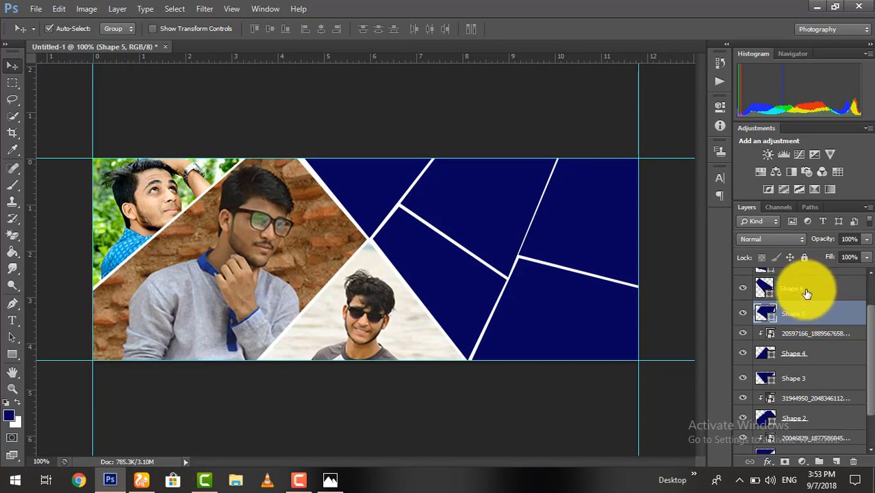
shift+click(806, 291)
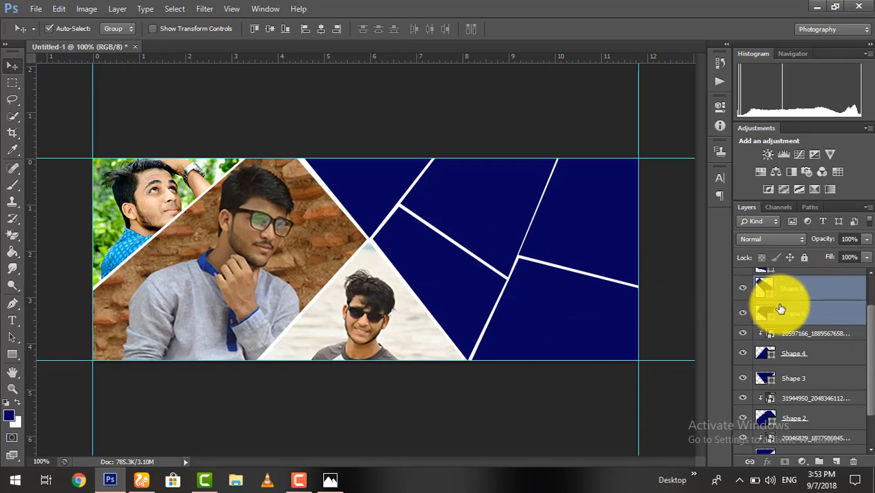
right_click(780, 309)
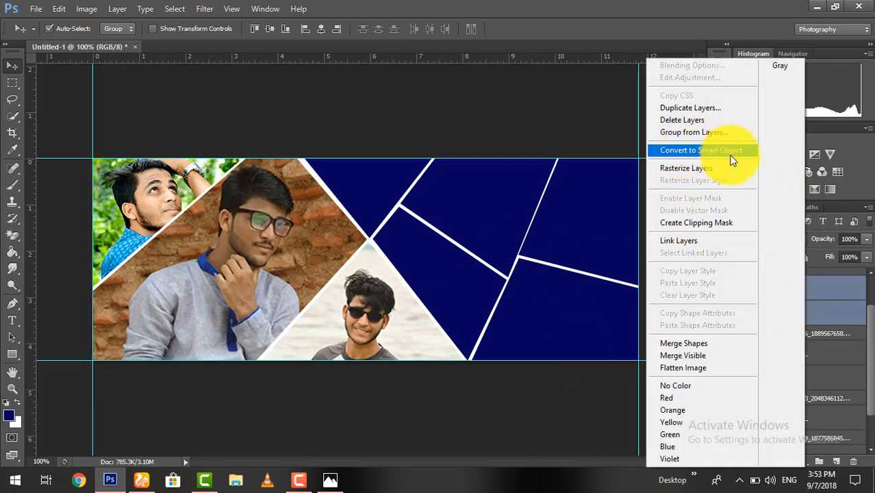
click(720, 341)
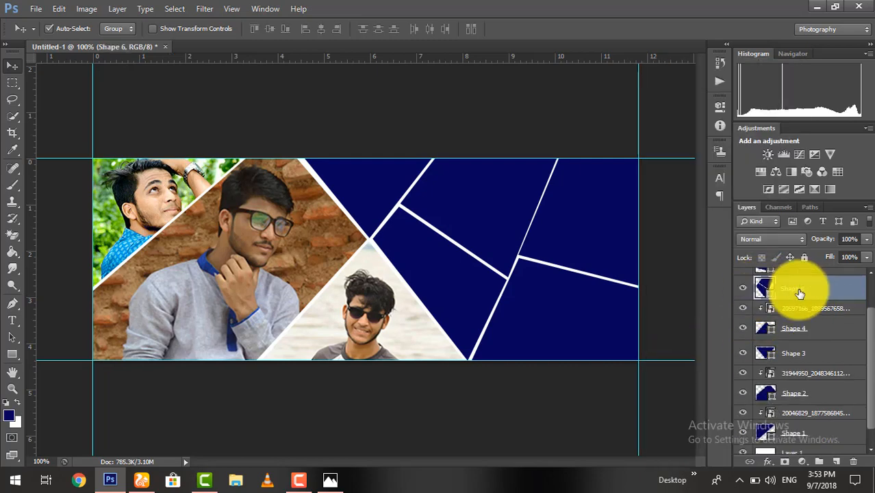
Place the desktop photo 13427911 directly above the merged Shape 6 layer.
click(820, 4)
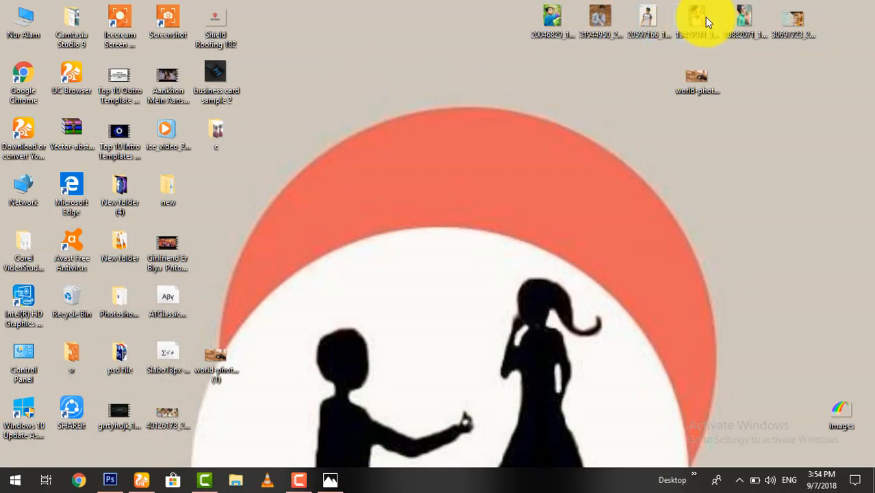
drag(705, 17, 151, 448)
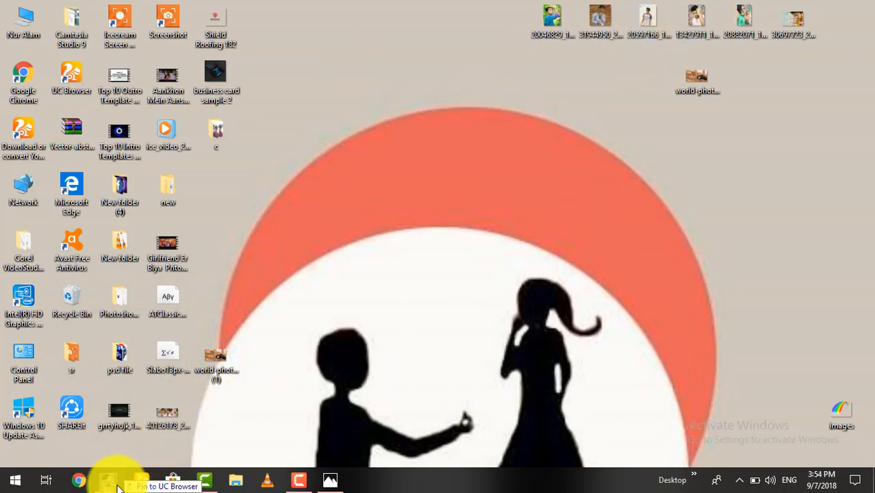
drag(118, 488, 536, 287)
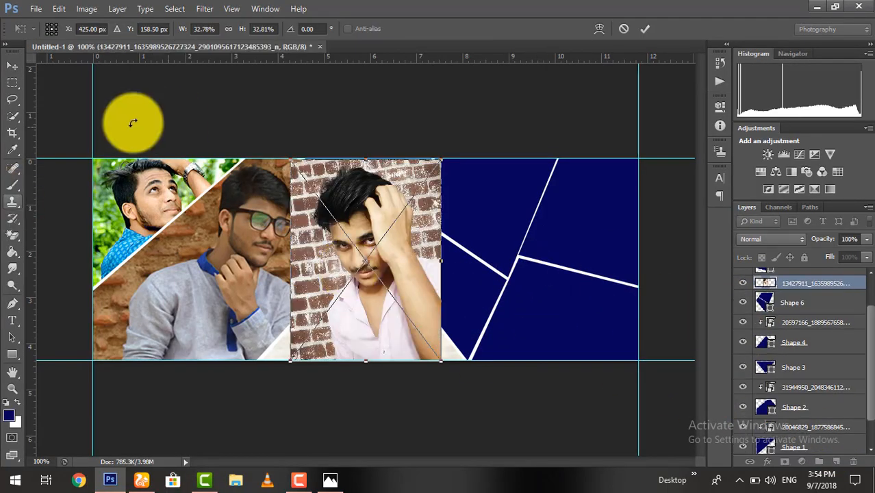
click(642, 29)
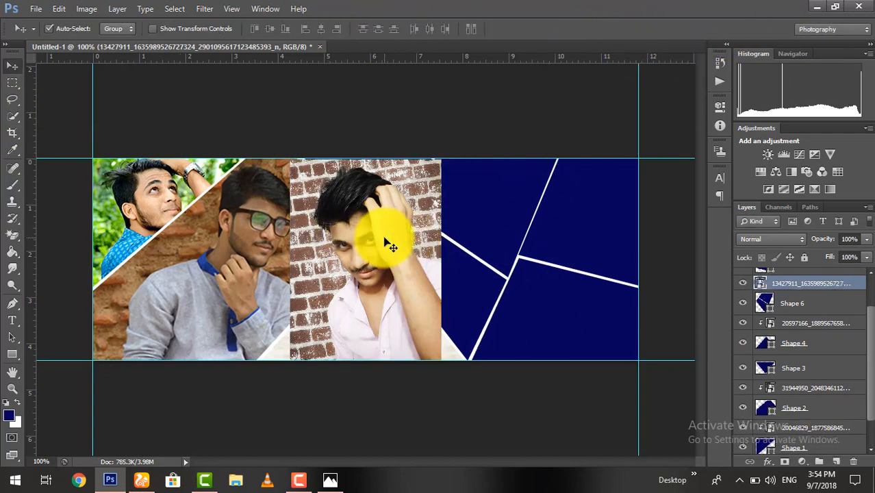
Move the 13427911 photo right over the merged Shape 6 area, convert it to a smart object and clip it to Shape 6.
drag(406, 237, 510, 228)
scroll(820, 287, up, 2)
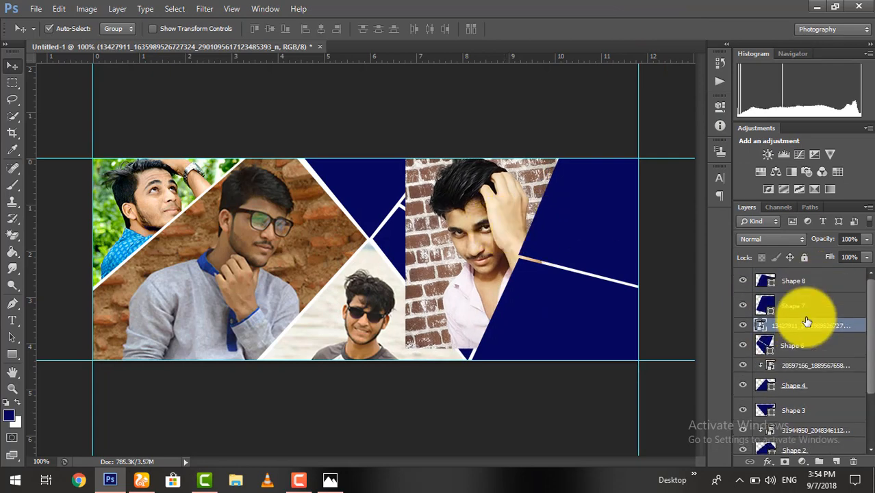
right_click(808, 327)
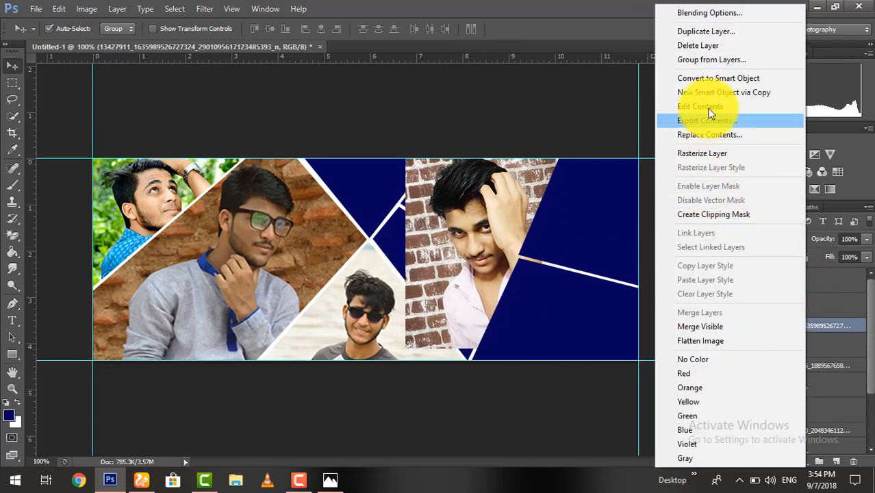
click(711, 78)
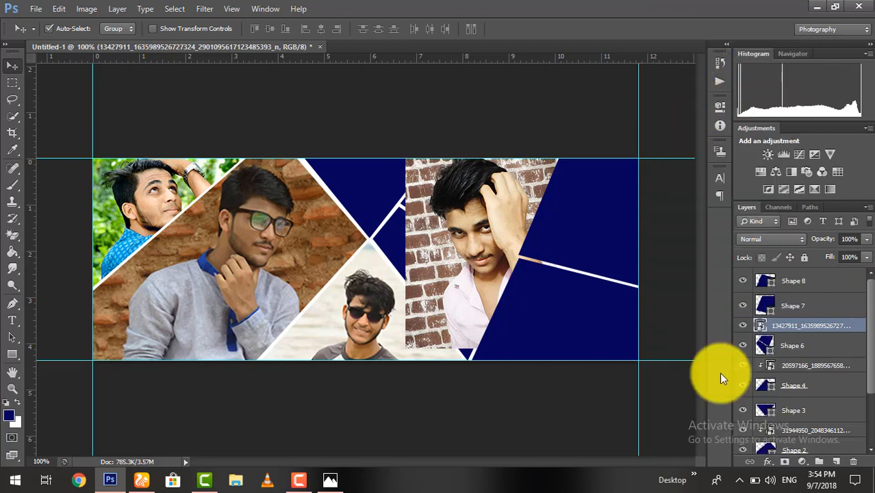
right_click(802, 330)
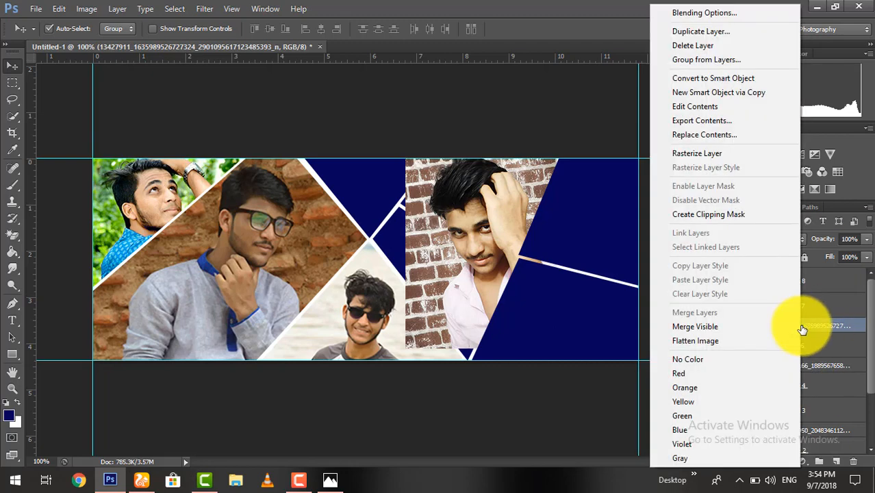
click(705, 215)
Enlarge the clipped 13427911 photo to about 124% and position it to fill both parts of Shape 6.
drag(547, 288, 466, 239)
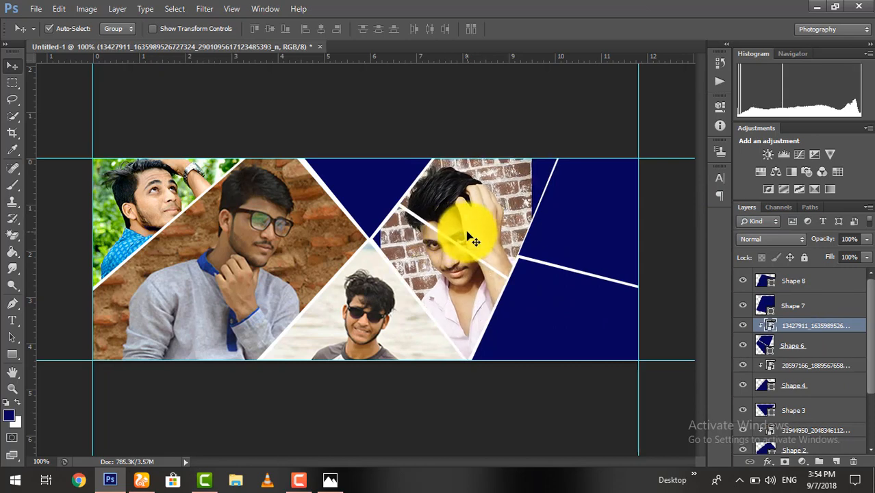
key(ctrl+t)
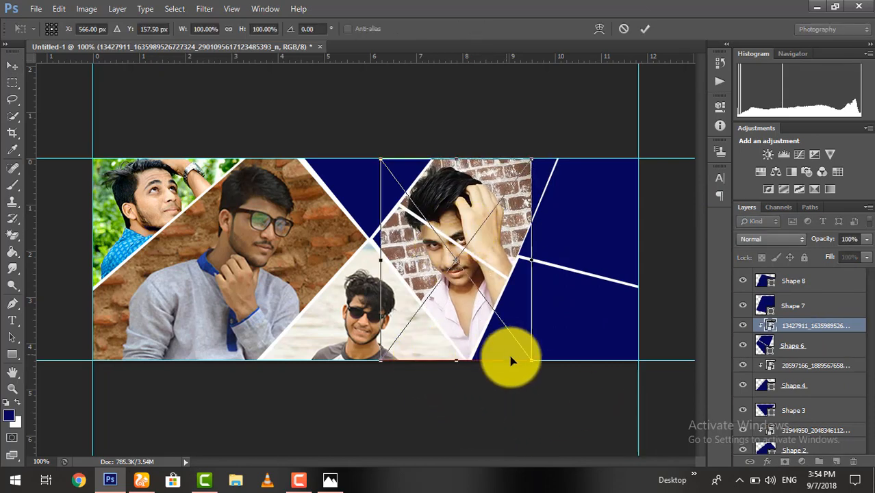
drag(528, 359, 549, 387)
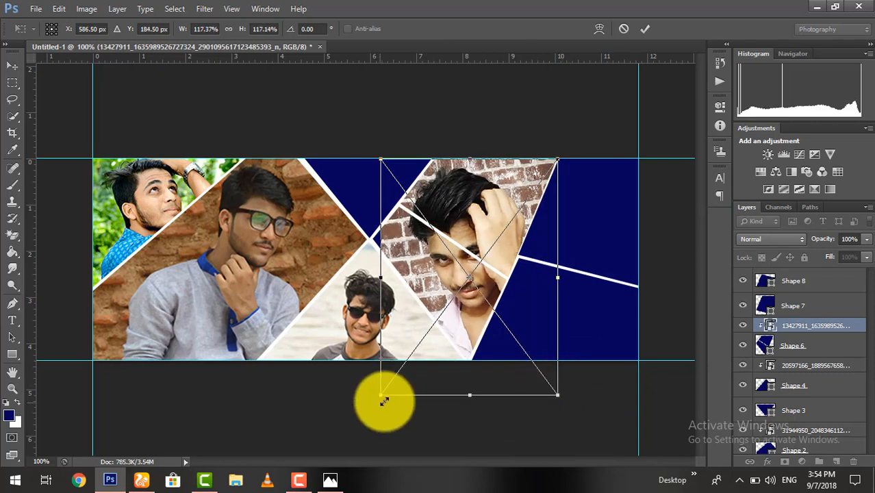
drag(362, 406, 363, 406)
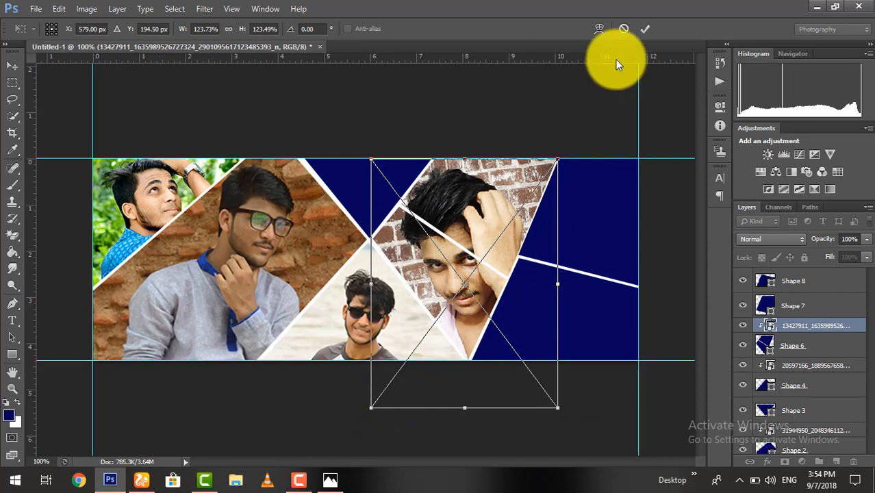
click(649, 27)
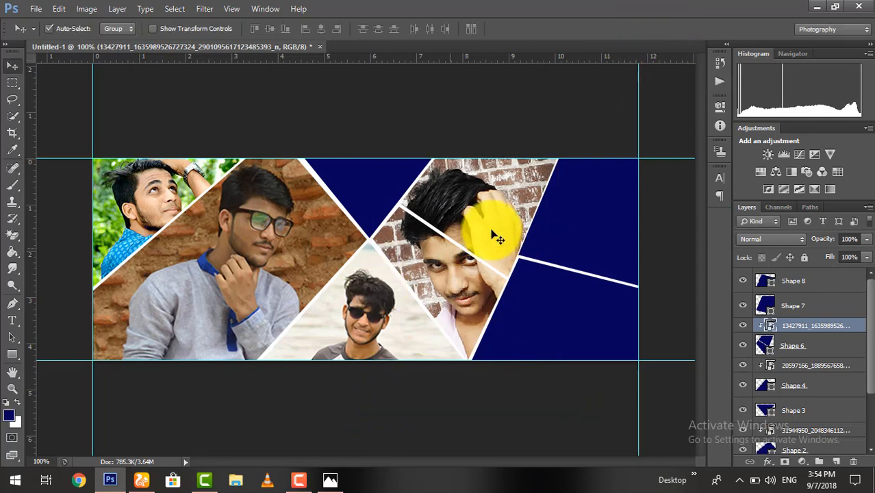
drag(488, 235, 486, 212)
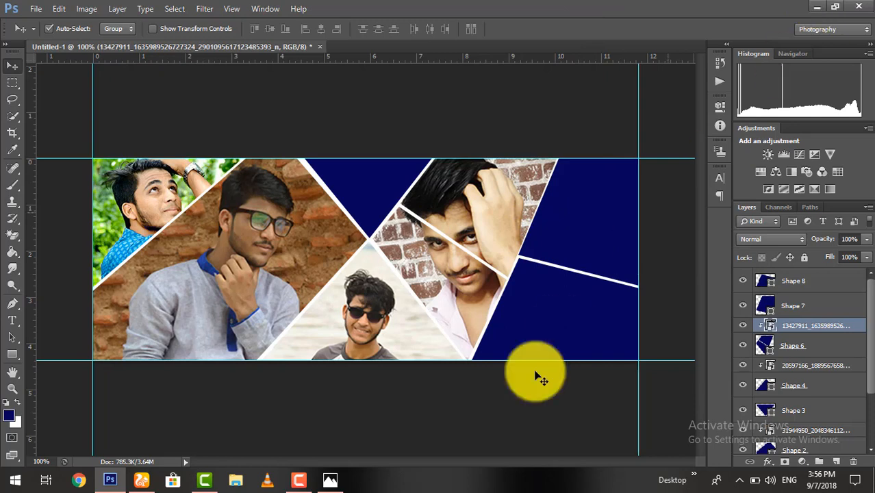
Bring the desktop photo 20882071 in directly above the Shape 7 layer and position it over the banner's upper-right shape.
click(587, 231)
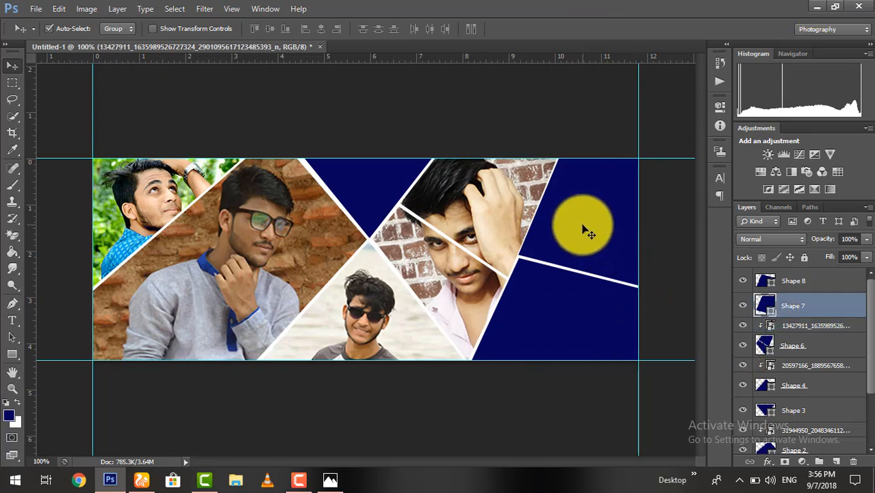
drag(587, 233, 614, 236)
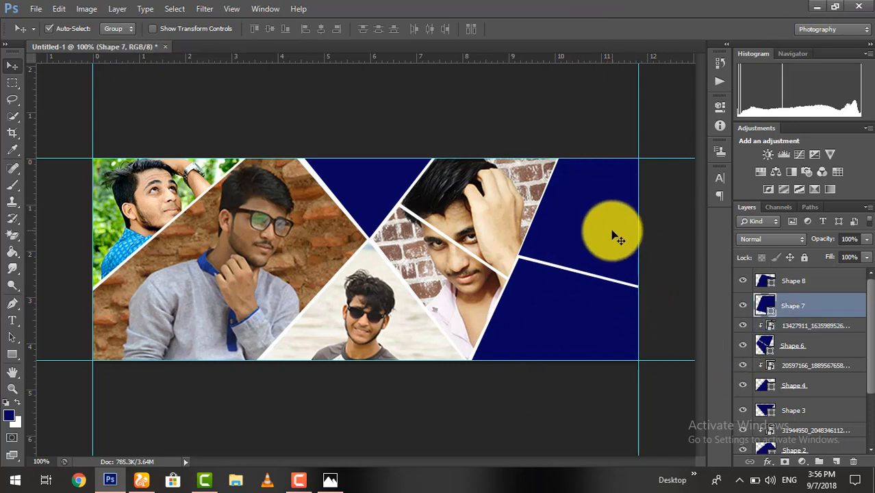
click(816, 7)
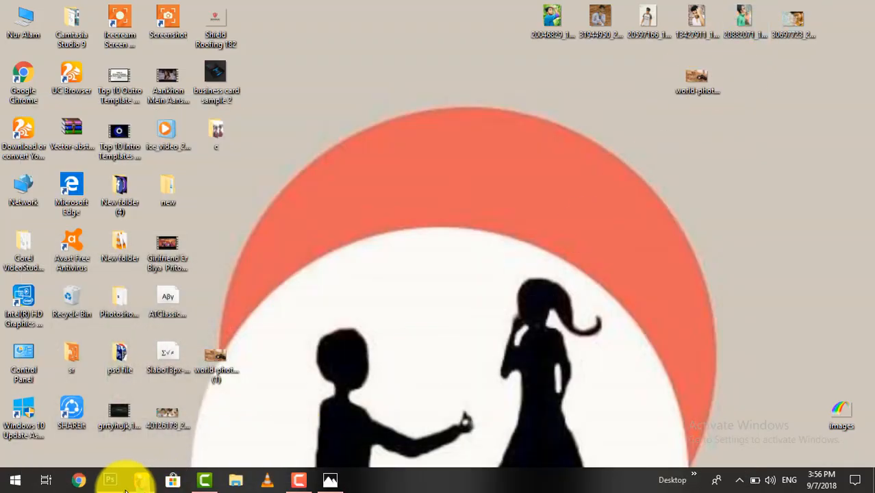
click(112, 481)
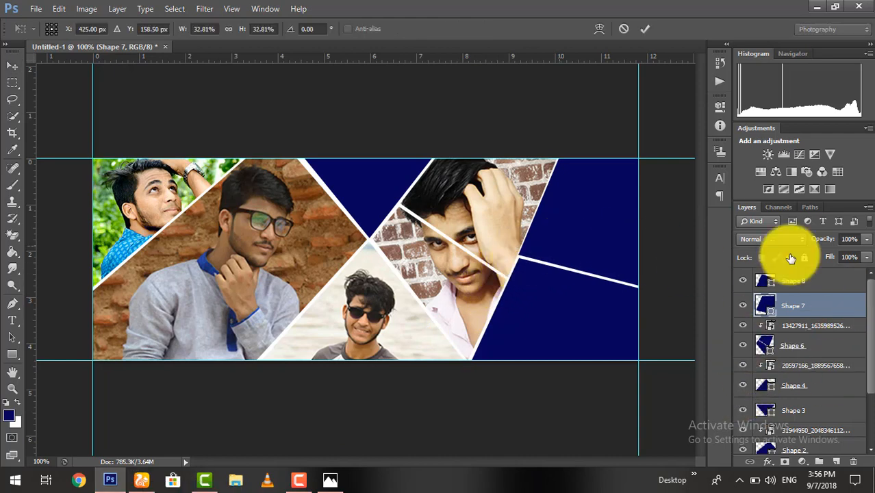
drag(360, 228, 569, 210)
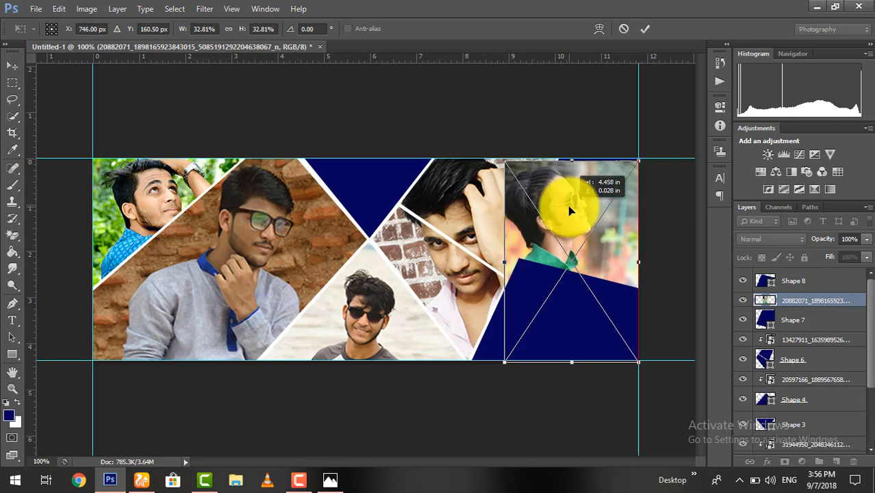
Flip the 20882071 photo horizontally and commit its placement.
right_click(588, 202)
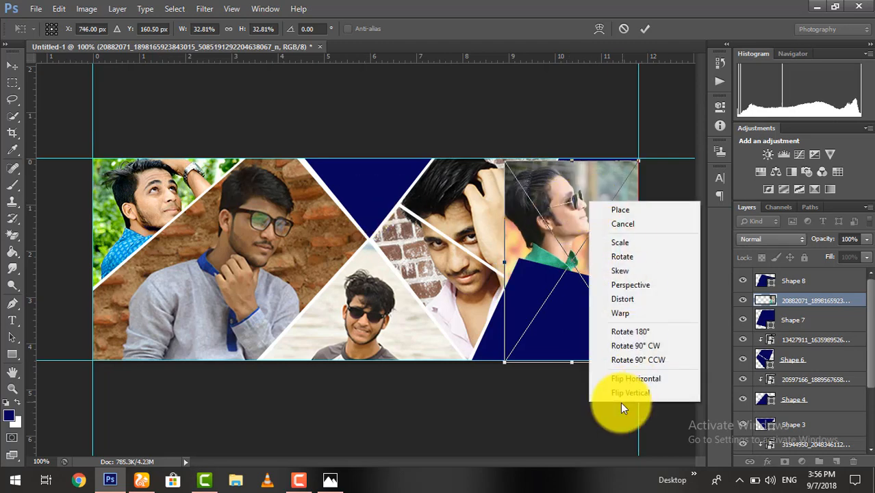
click(640, 378)
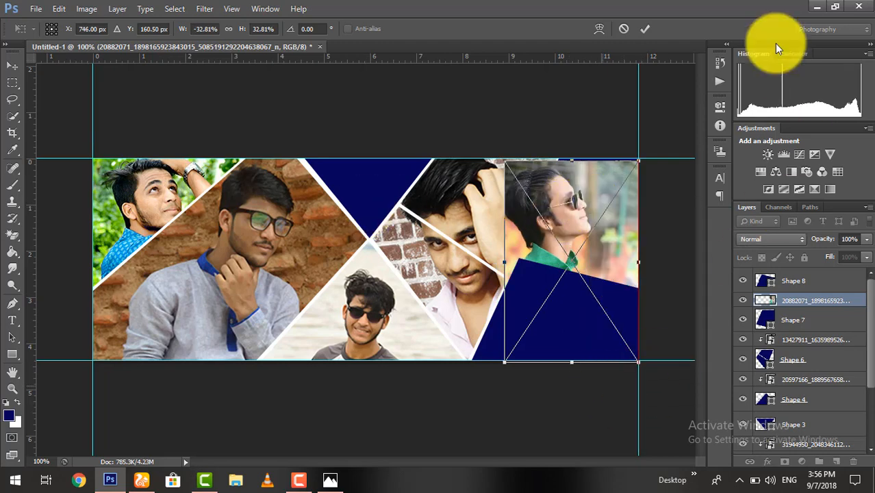
click(647, 28)
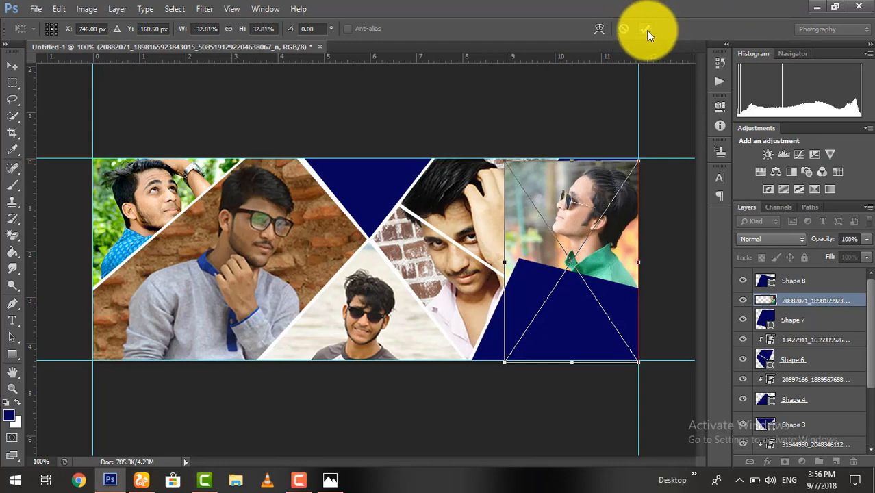
Convert the 20882071 photo to a smart object, clip it to Shape 7 and nudge it slightly upward.
right_click(790, 305)
click(685, 77)
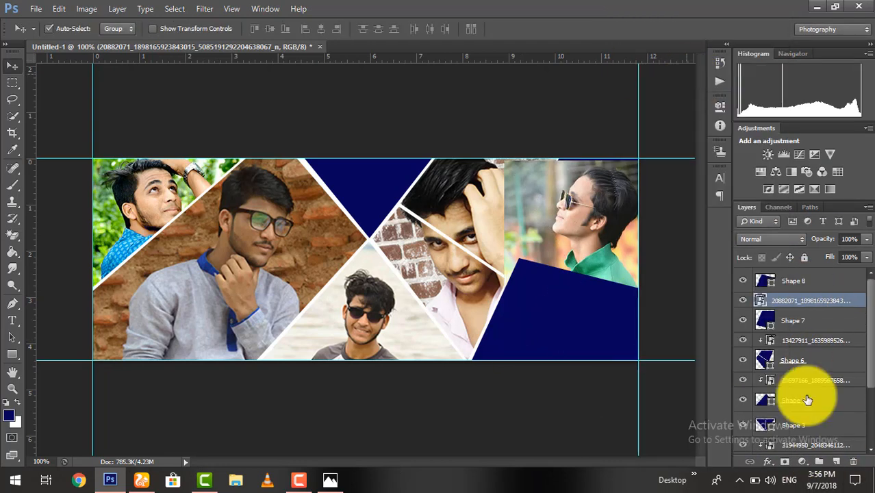
right_click(792, 304)
click(728, 217)
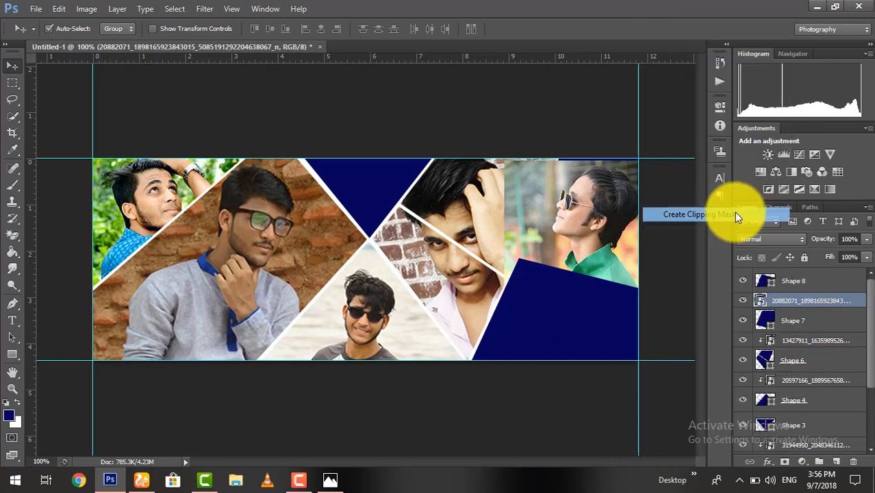
drag(596, 228, 597, 222)
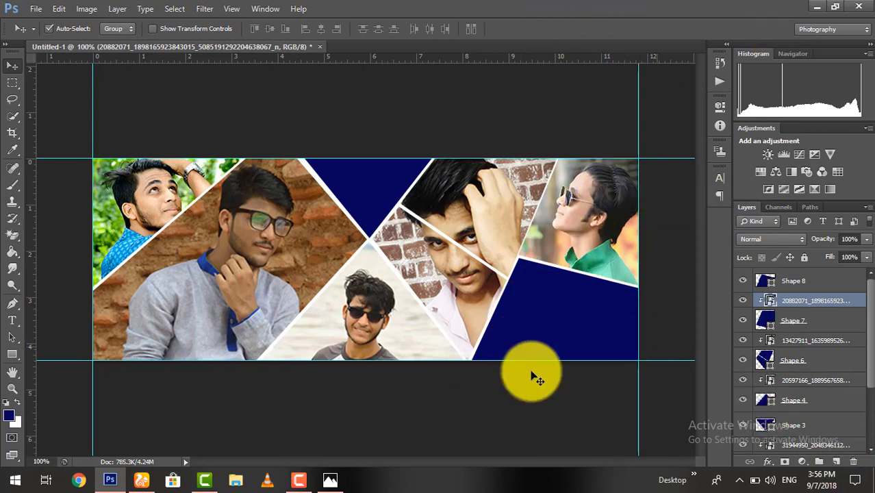
Bring the desktop photo 30697723 in directly above the Shape 8 layer, position it over the banner's lower-right shape and commit its placement.
click(544, 343)
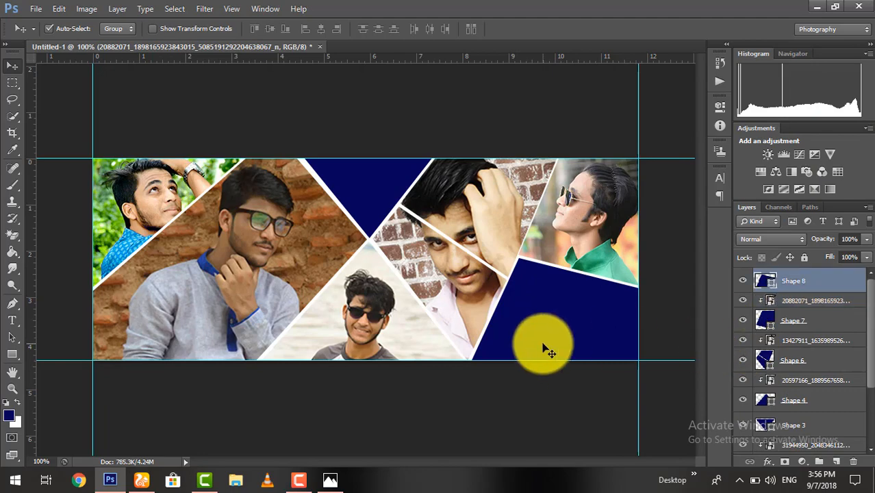
click(815, 7)
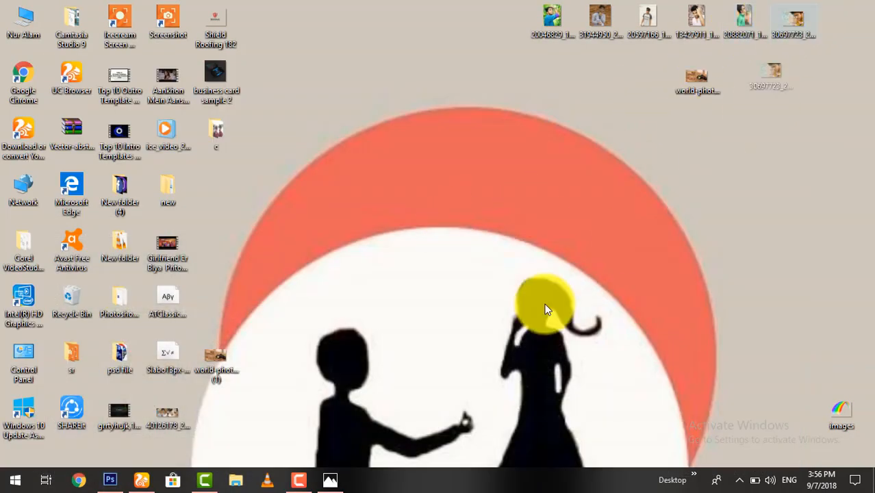
click(120, 484)
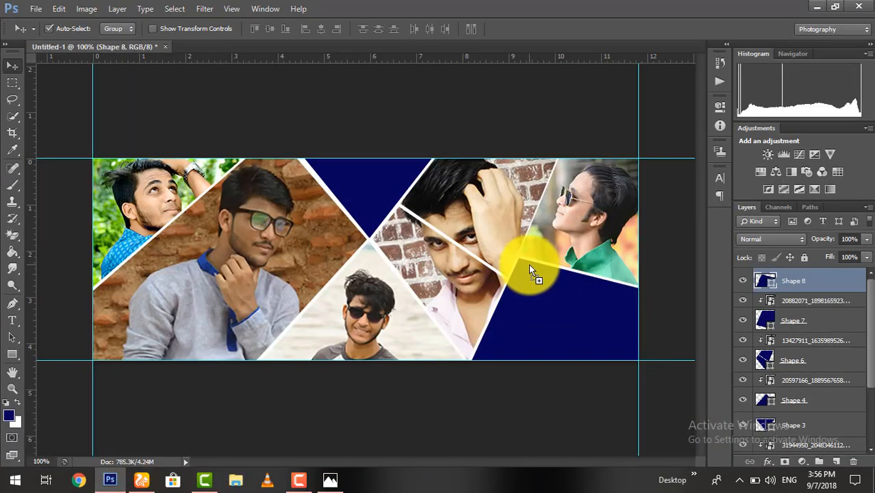
drag(529, 265, 529, 265)
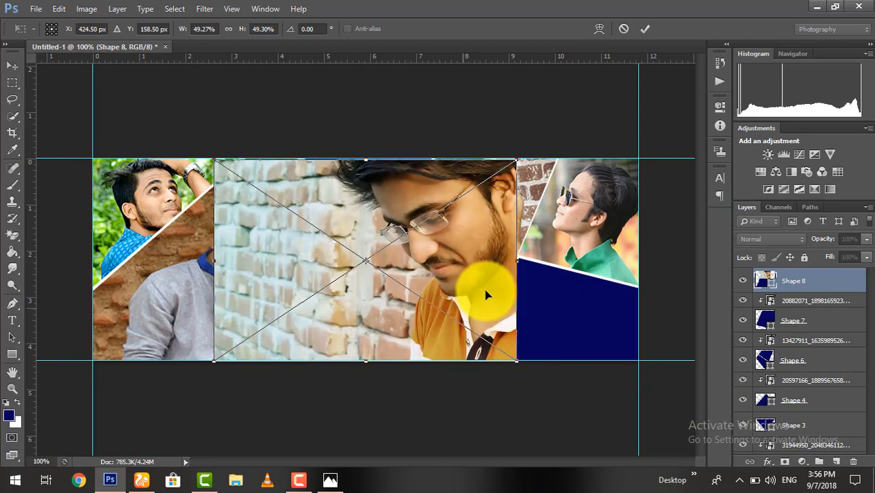
drag(474, 284, 639, 367)
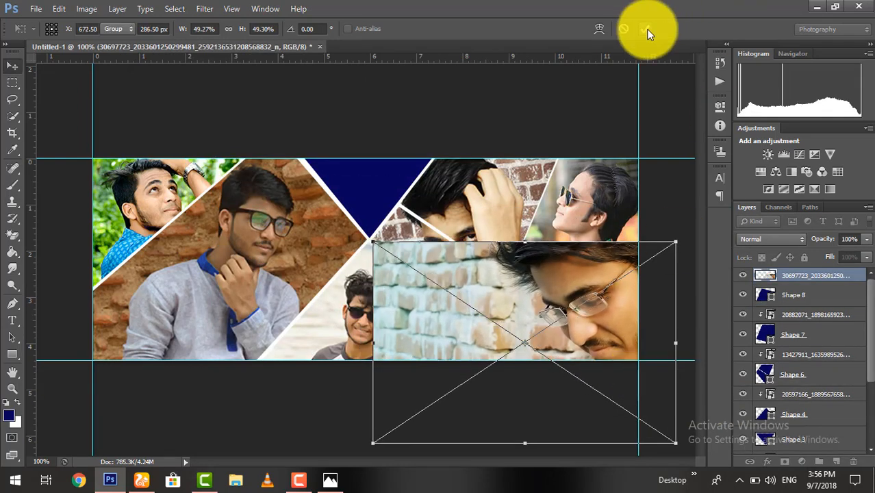
click(645, 28)
Convert the 30697723 photo to a smart object and clip it to Shape 8.
right_click(791, 280)
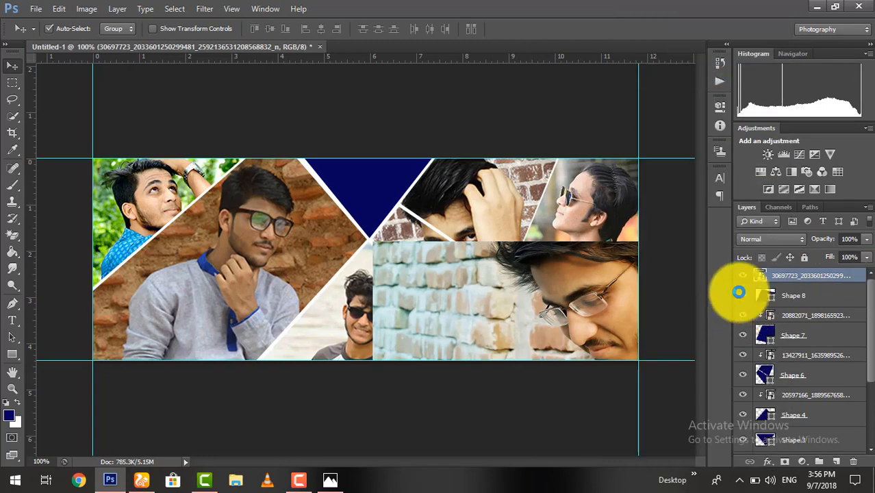
right_click(803, 279)
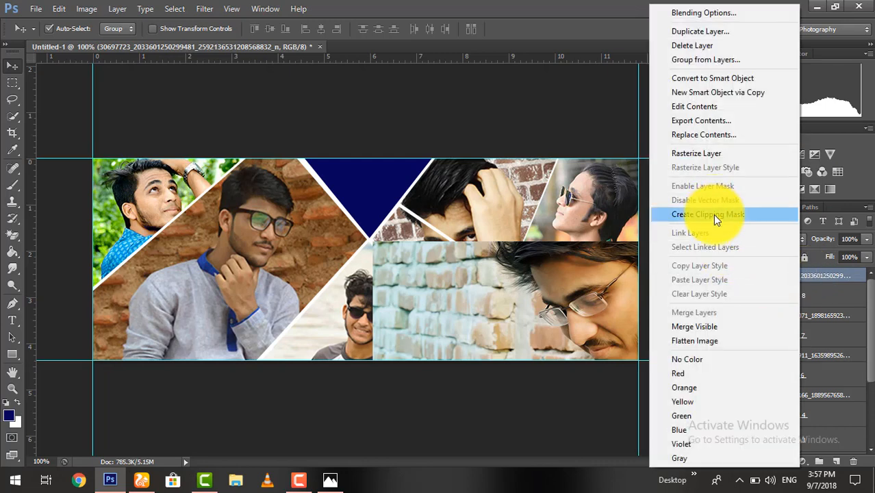
click(712, 214)
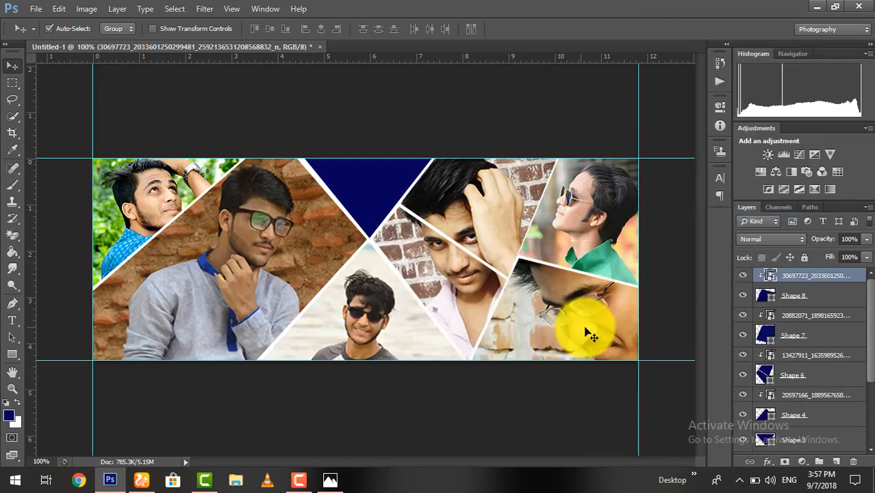
Shrink the clipped 30697723 photo to about 90% and reposition it so the face fills Shape 8.
mouse_move(586, 334)
mouse_down()
mouse_move(568, 347)
mouse_move(581, 357)
mouse_move(588, 341)
mouse_up()
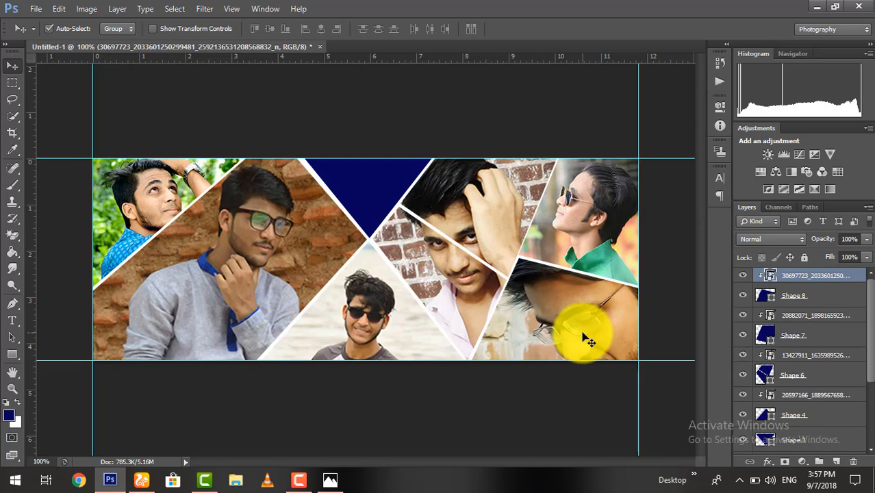
key(ctrl+t)
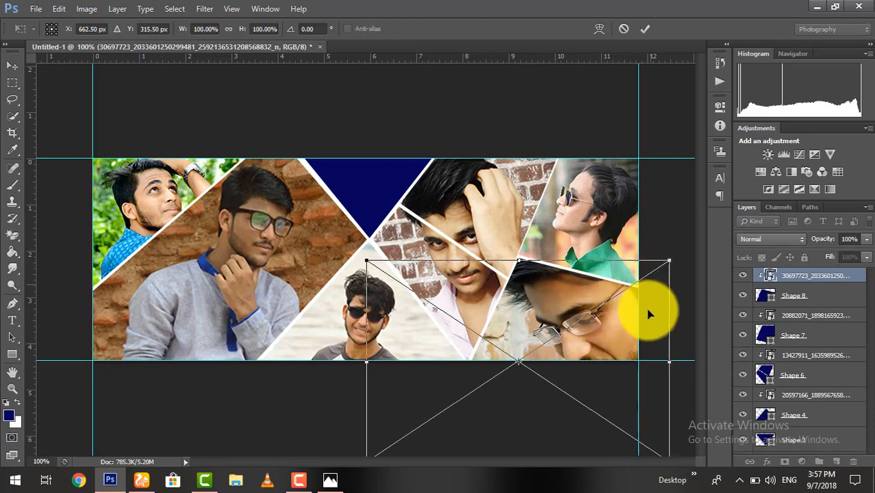
drag(624, 407, 606, 358)
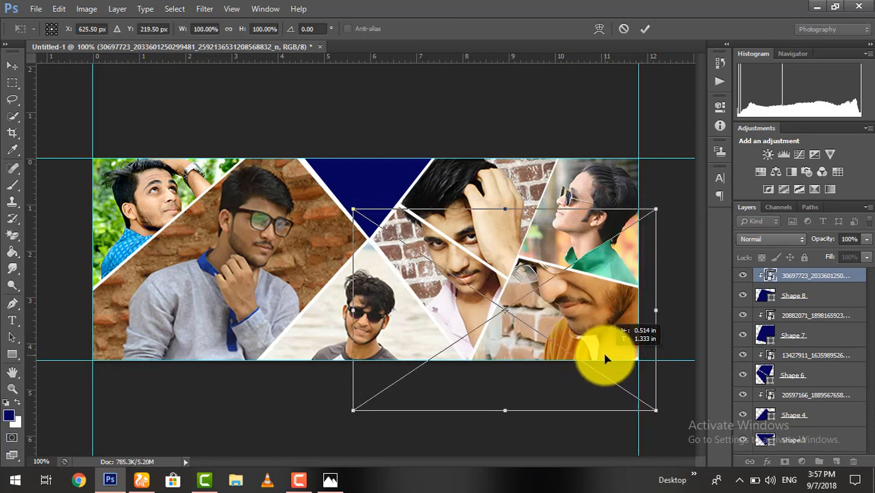
drag(656, 409, 625, 390)
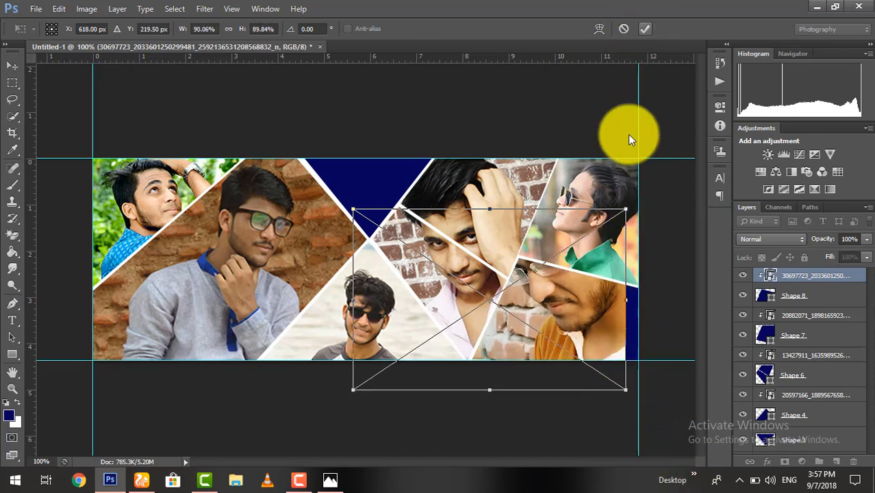
key(Return)
drag(580, 322, 602, 361)
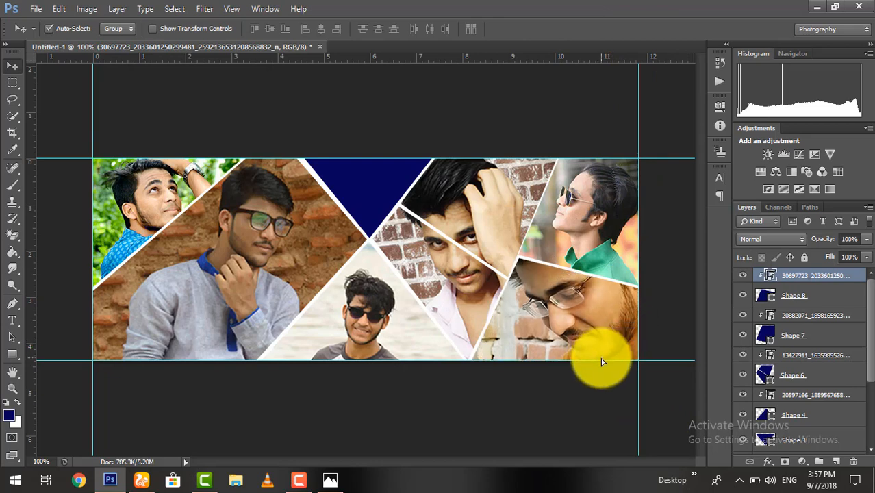
Reduce the 30697723 photo further to about 84% and move it to cover Shape 8 up to the banner's right edge.
key(t)
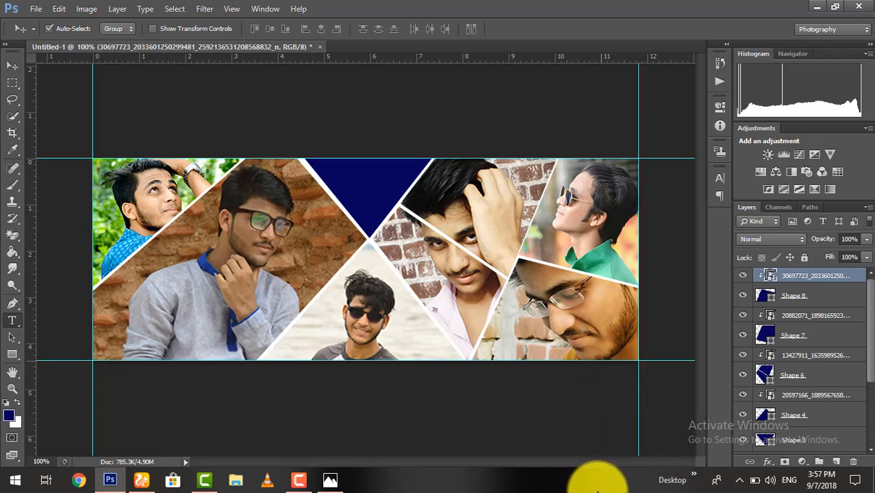
key(v)
key(ctrl+t)
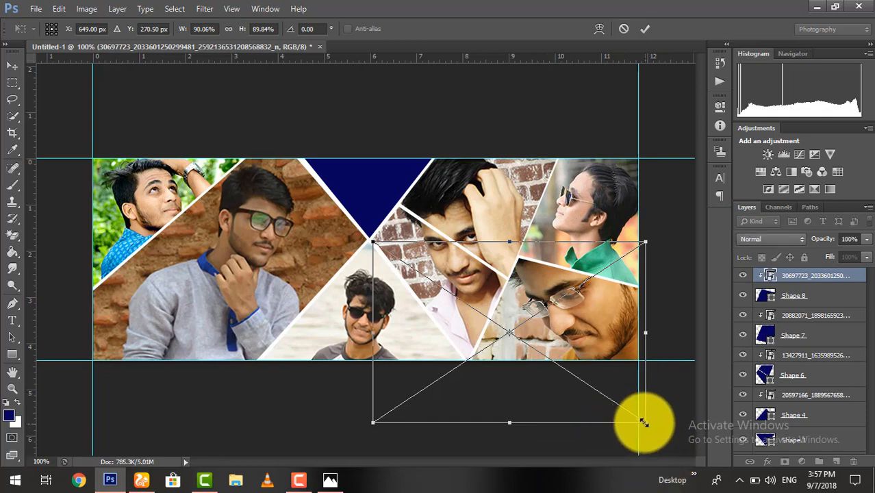
drag(645, 421, 626, 409)
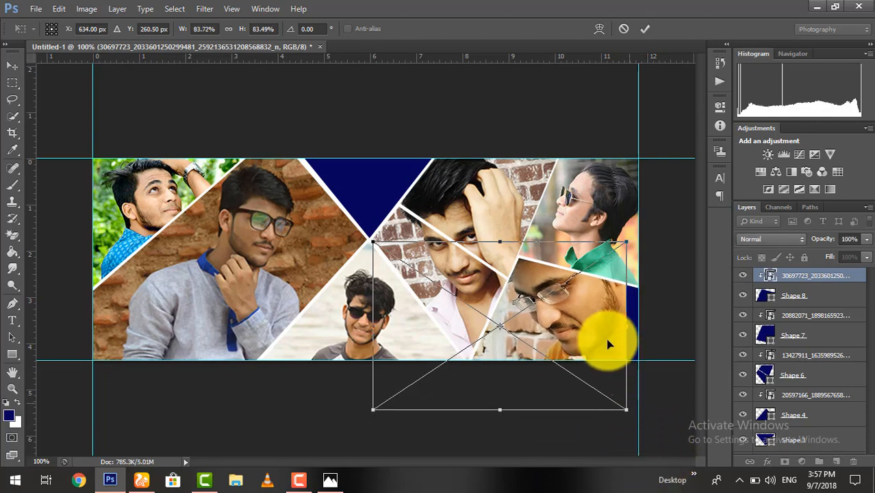
click(644, 29)
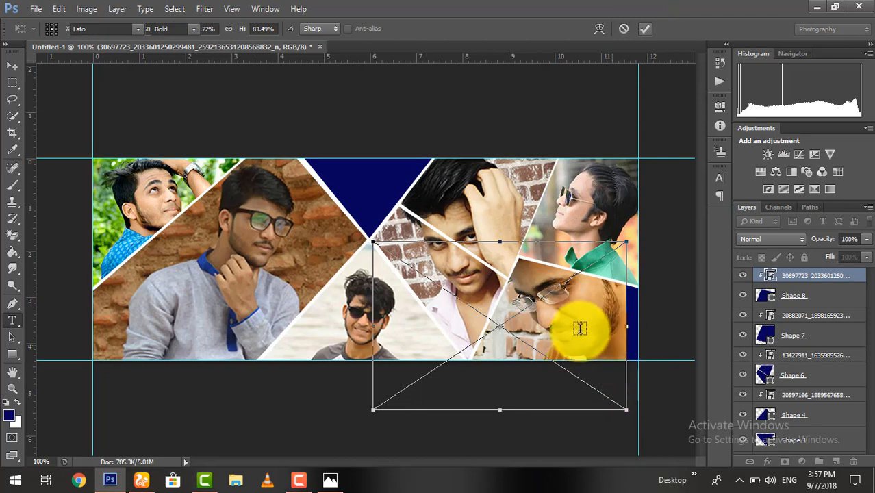
key(t)
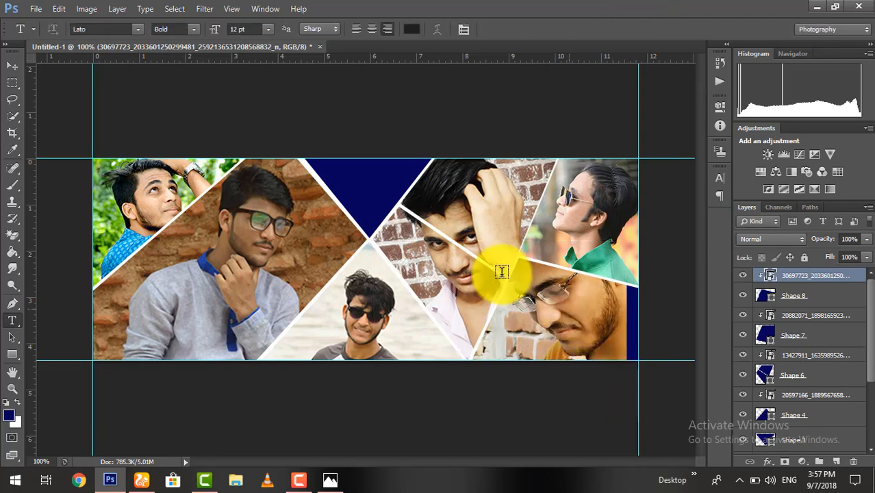
click(13, 65)
drag(580, 309, 613, 326)
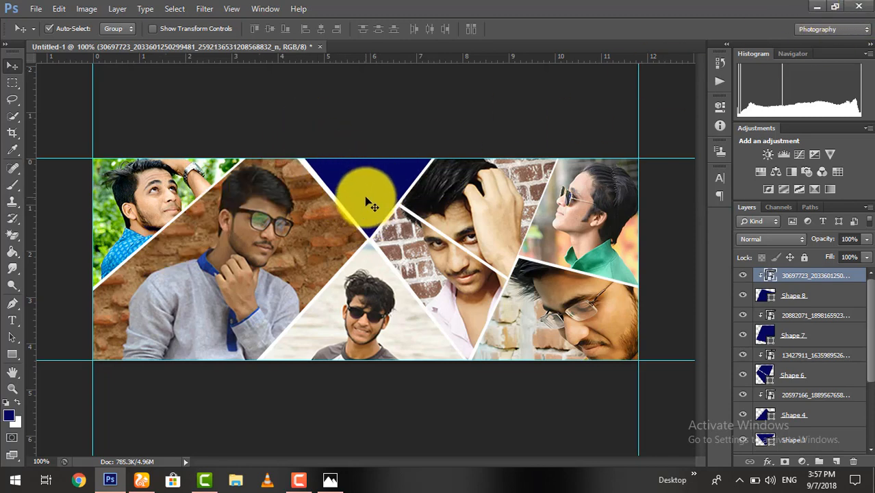
Bring the desktop image world-photography-day-camera-lens-4k-hd-desktop-wallpaper (1) in directly above the Shape 3 layer and commit its placement.
click(370, 203)
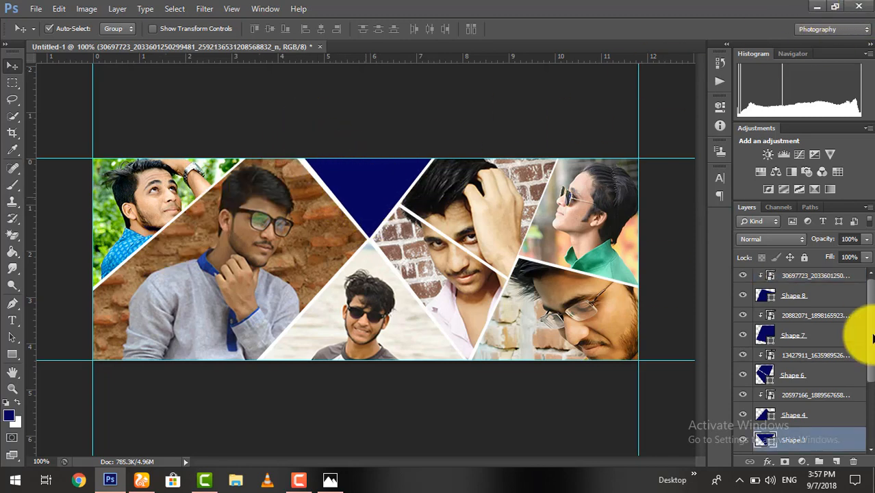
click(814, 7)
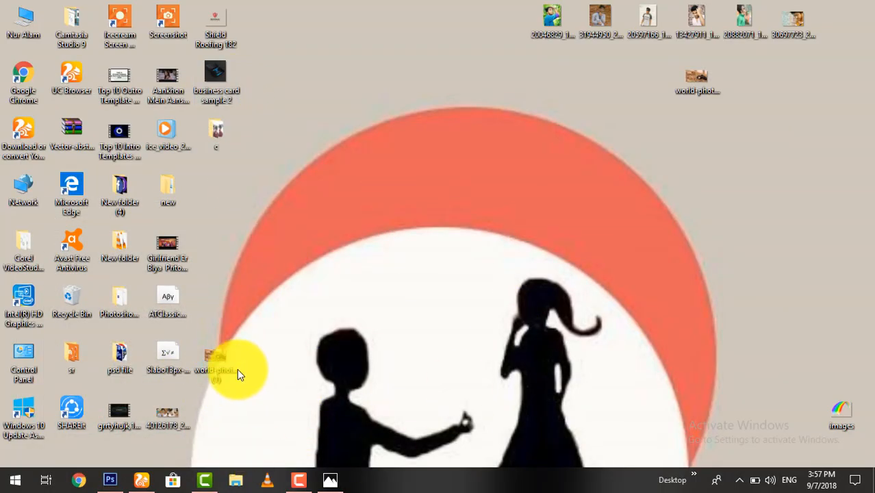
drag(222, 363, 198, 443)
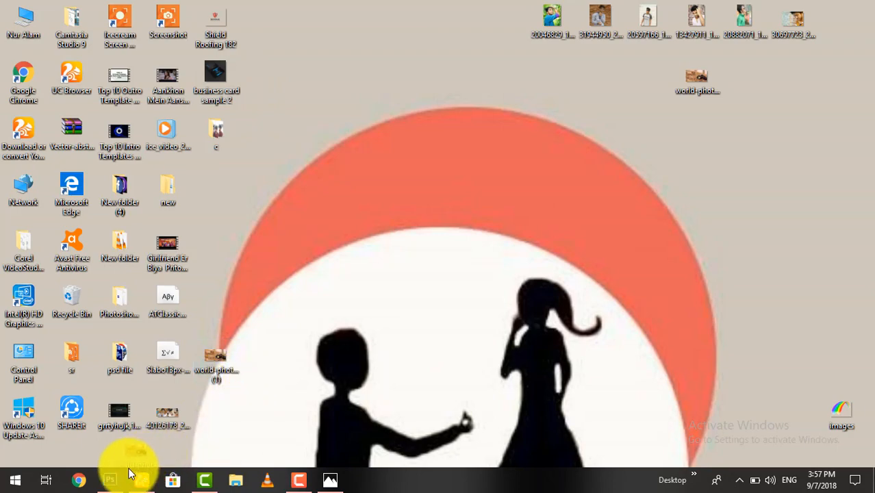
drag(110, 479, 366, 186)
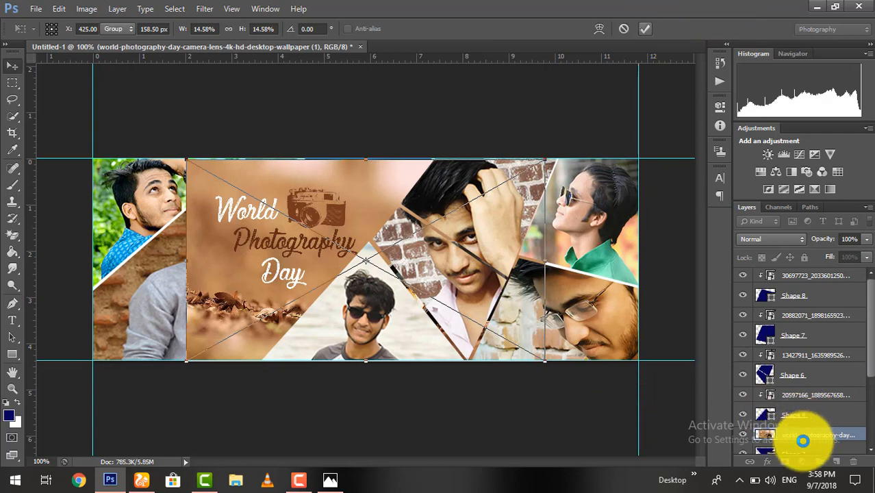
key(Return)
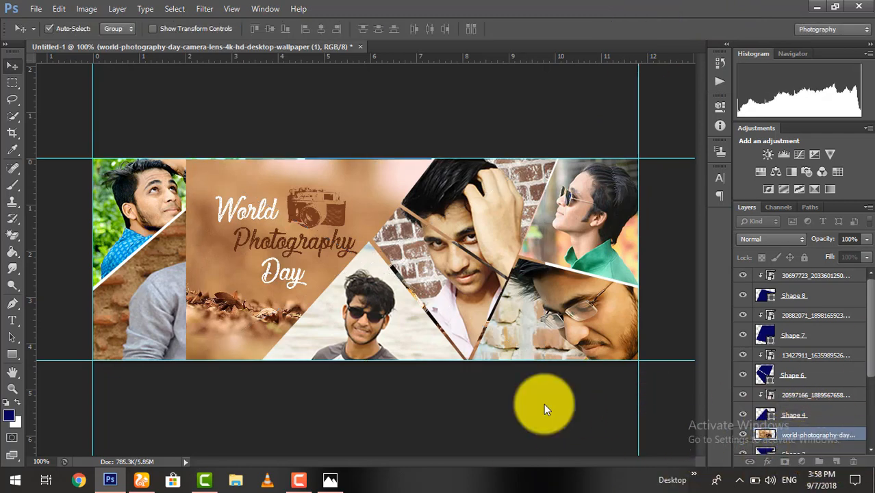
Convert the world-photography-day image to a smart object and clip it to Shape 3.
right_click(809, 439)
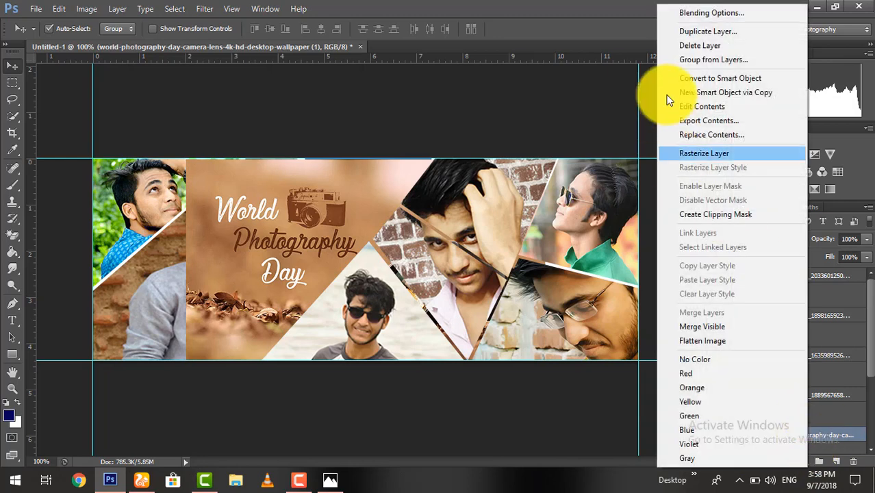
click(718, 80)
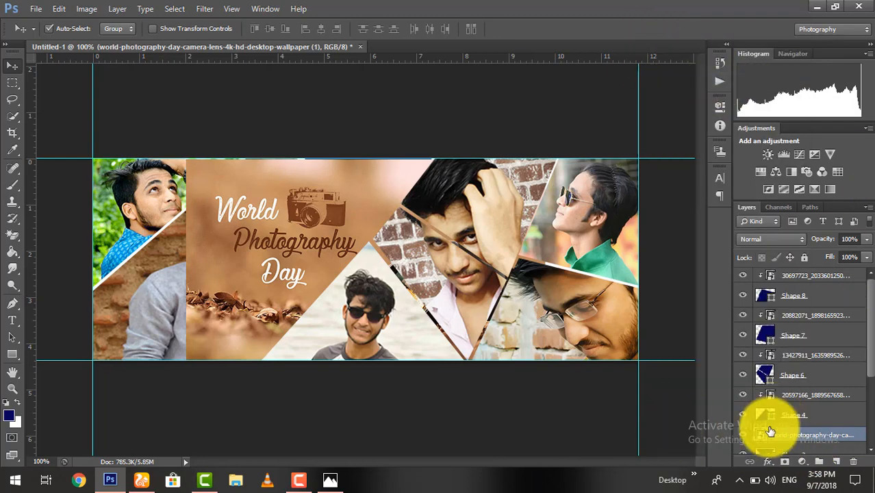
right_click(804, 439)
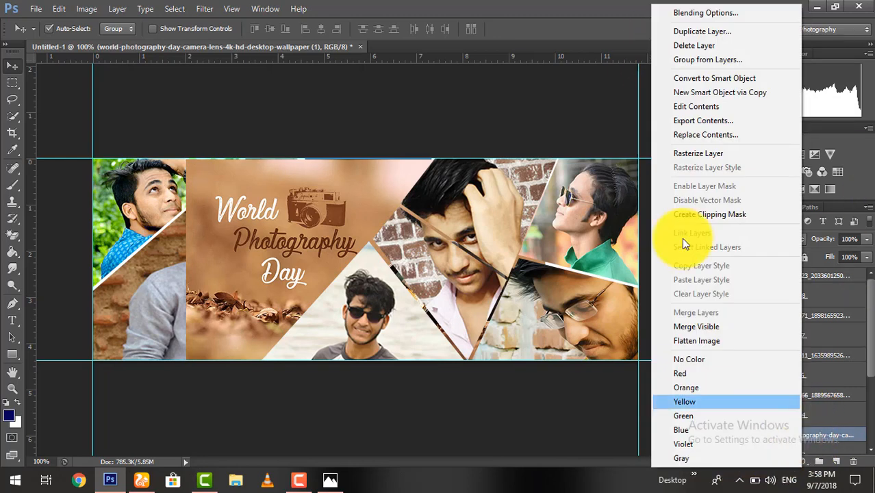
click(695, 211)
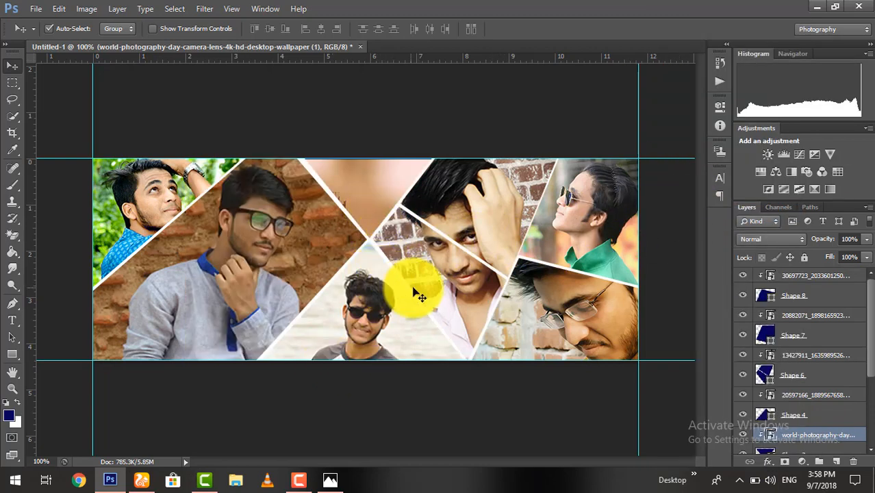
Scale the clipped world-photography-day image to about 41% and position it to fill the banner's upper-middle triangle.
key(ctrl+t)
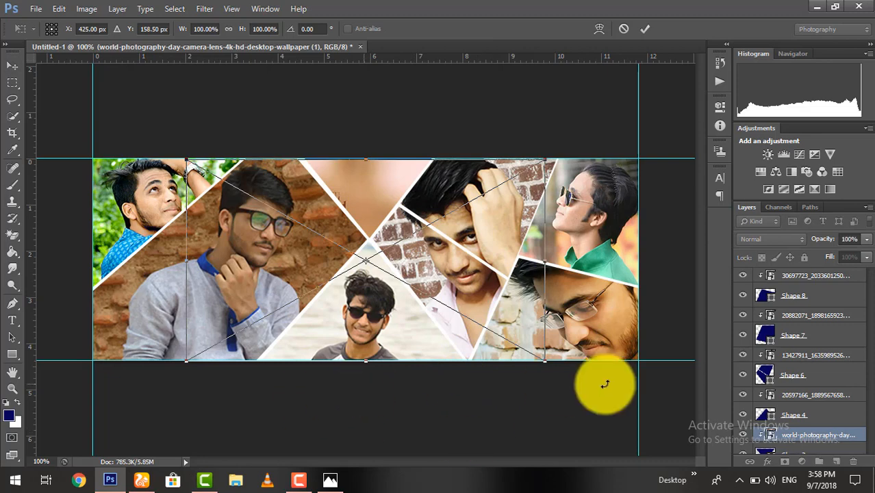
drag(542, 363, 400, 227)
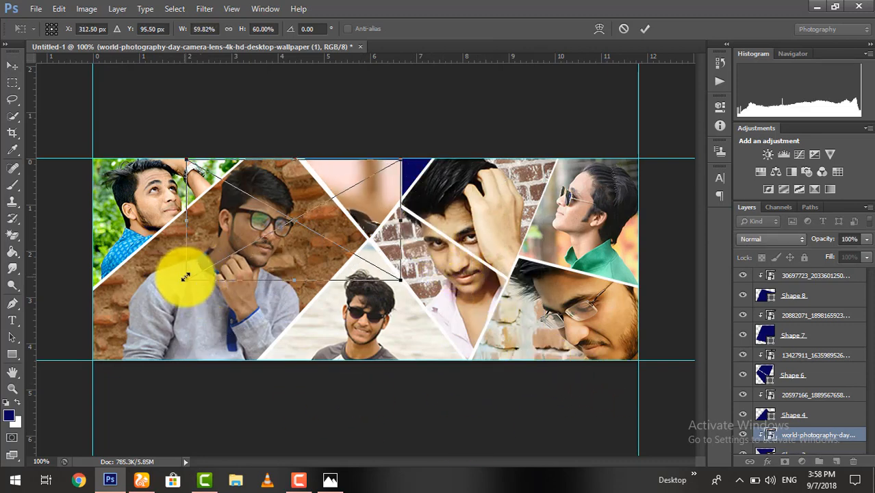
drag(188, 280, 334, 249)
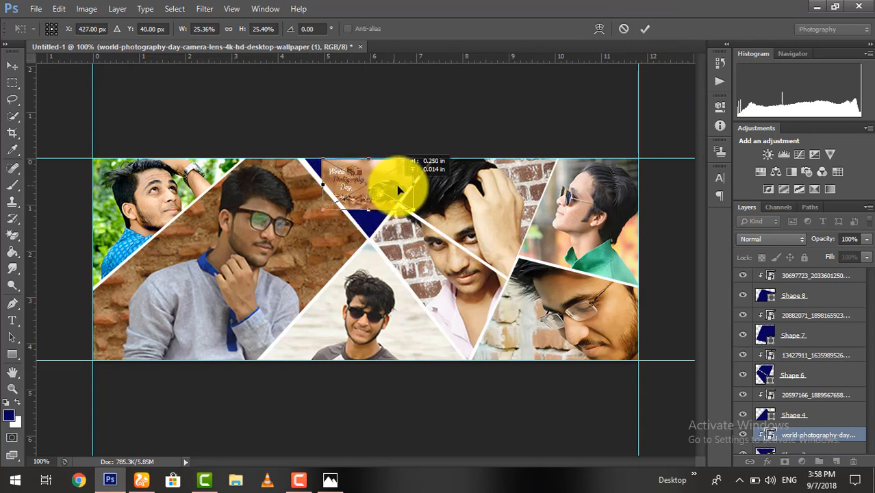
mouse_move(407, 187)
mouse_down()
mouse_move(405, 175)
mouse_move(424, 186)
mouse_up()
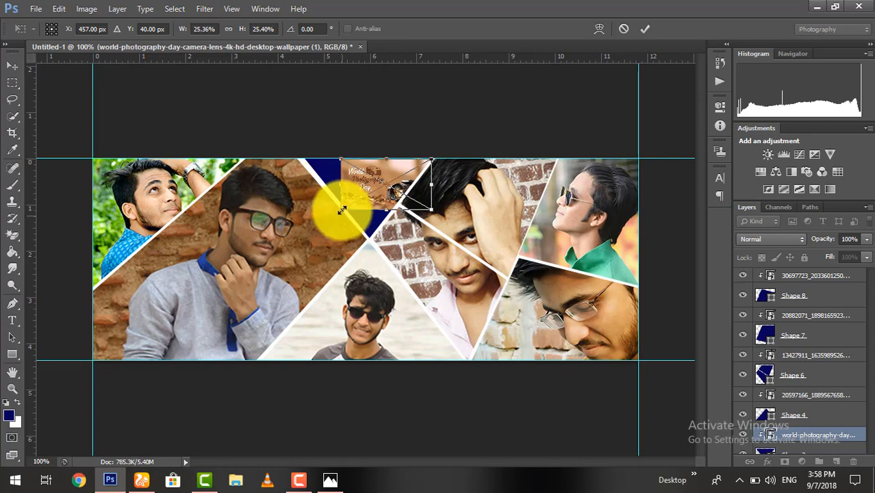
drag(341, 231, 306, 280)
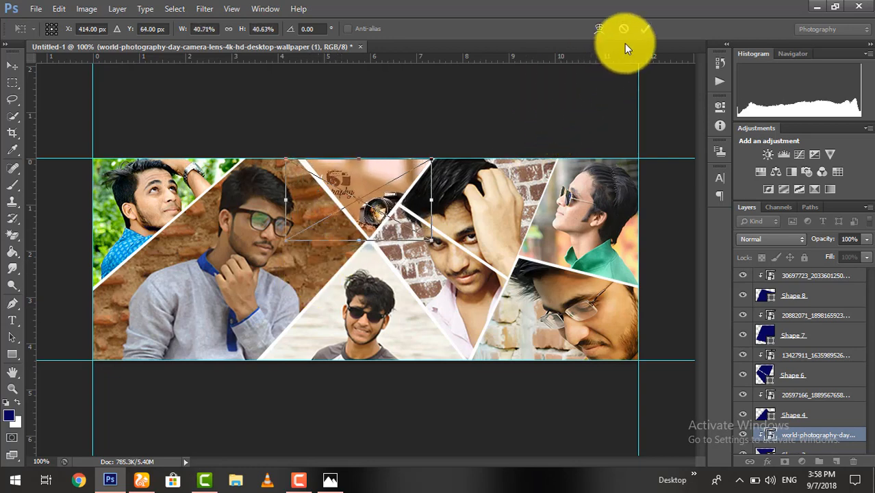
click(643, 29)
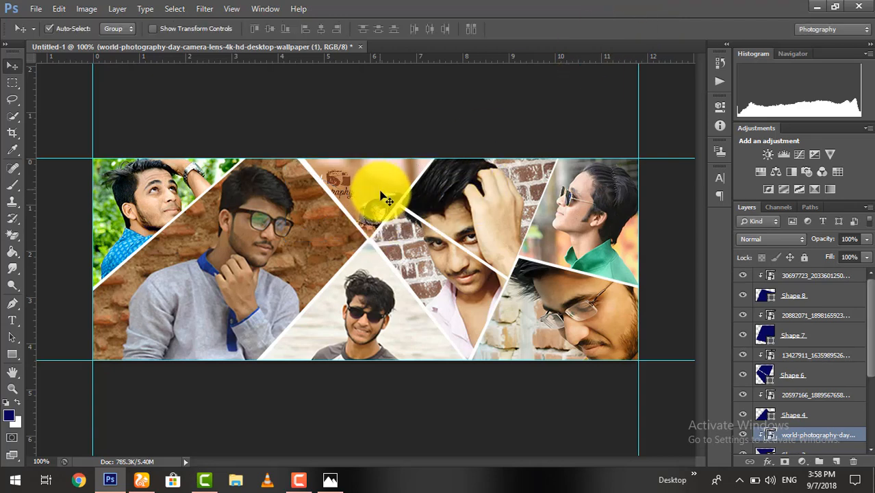
Nudge the world-photography-day image slightly downward inside the upper-middle triangle and commit its transform.
drag(367, 187, 382, 198)
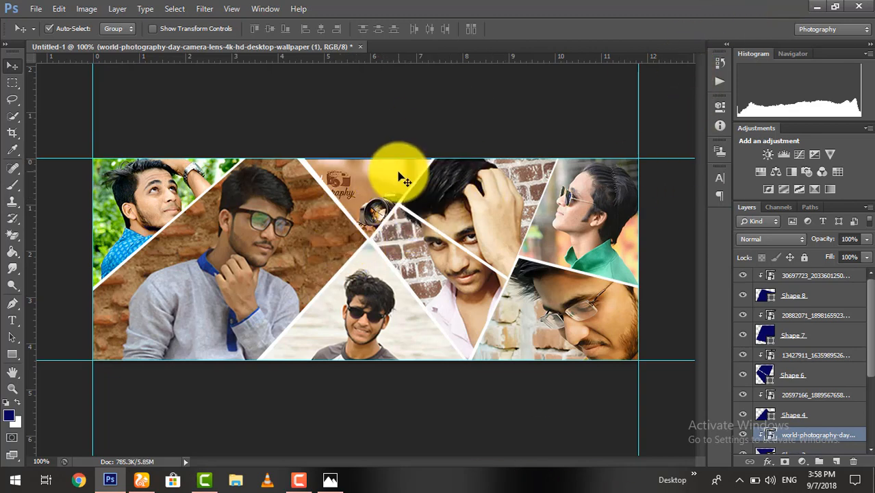
key(ctrl+t)
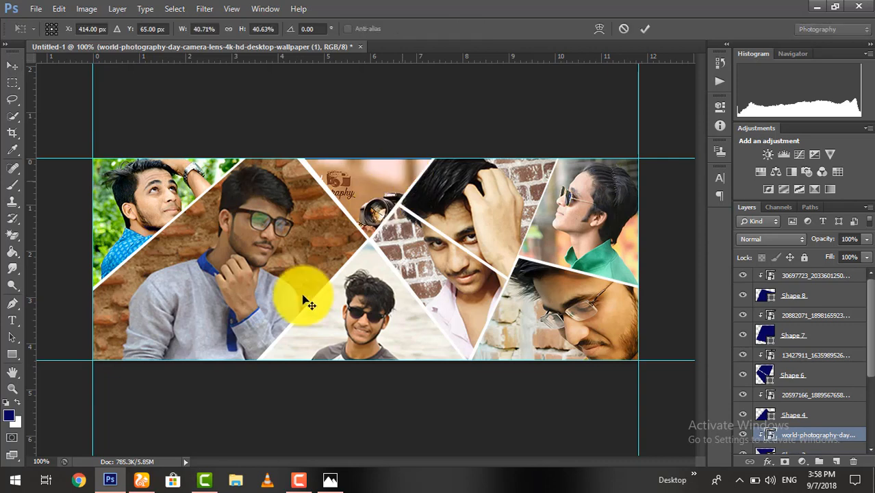
click(647, 29)
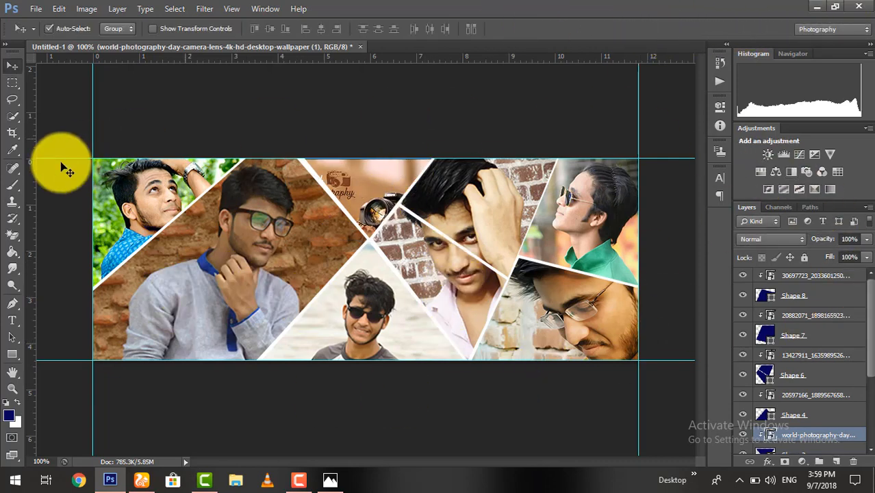